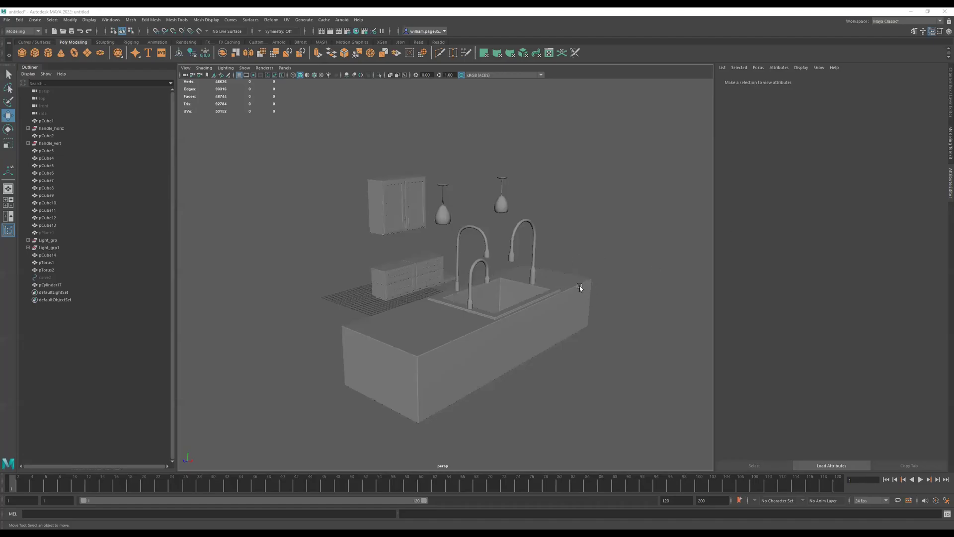
right_click_drag(580, 287, 512, 282, "alt")
left_click_drag(512, 283, 507, 299, "alt")
right_click_drag(508, 299, 540, 315, "alt")
left_click_drag(540, 315, 466, 298, "alt")
right_click_drag(466, 298, 534, 285, "alt")
middle_click_drag(535, 286, 497, 266, "alt")
left_click_drag(497, 266, 492, 262, "alt")
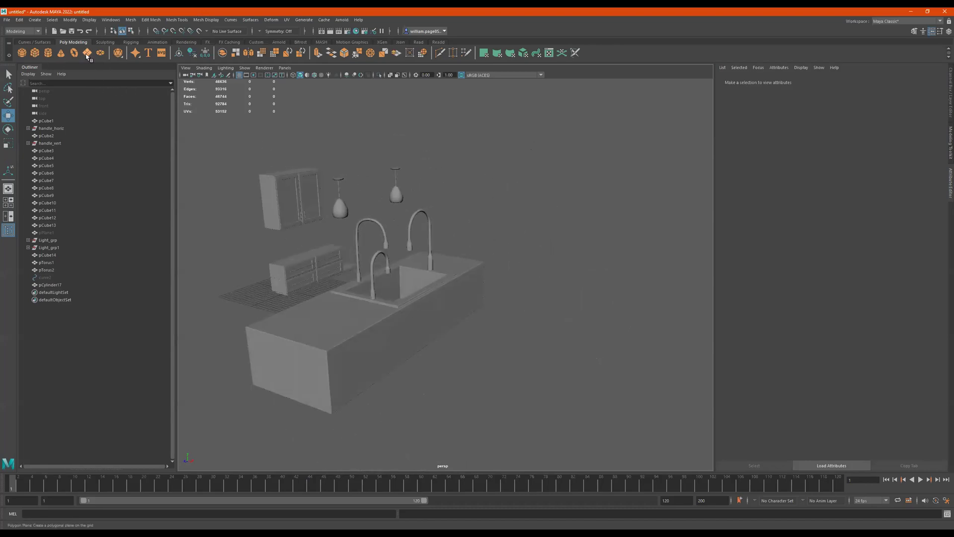
- Create a polygon cube, move it to the open area beside the island, and scale it up into a tall cabinet box
left_click(35, 54)
scroll(351, 273, "down", 3)
left_click_drag(370, 292, 549, 324)
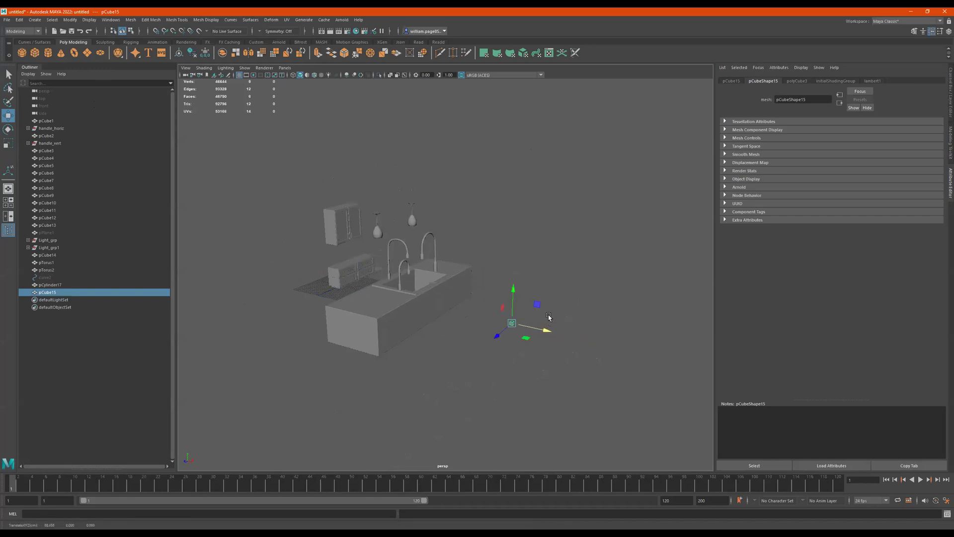
key("r")
left_click_drag(512, 323, 514, 257)
left_click_drag(557, 298, 510, 306, "alt")
right_click_drag(510, 307, 624, 308, "alt")
middle_click_drag(624, 308, 604, 253, "alt")
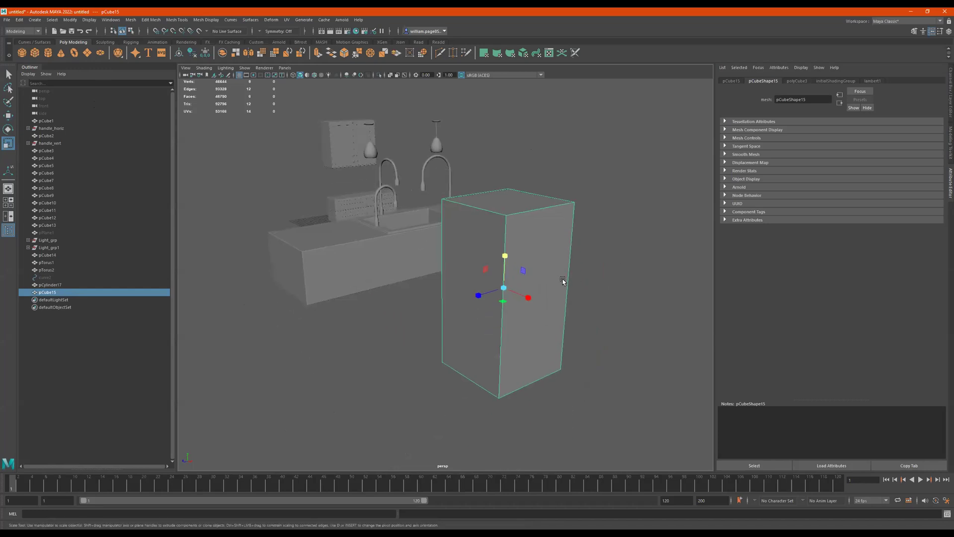
key("q")
key("ctrl+s")
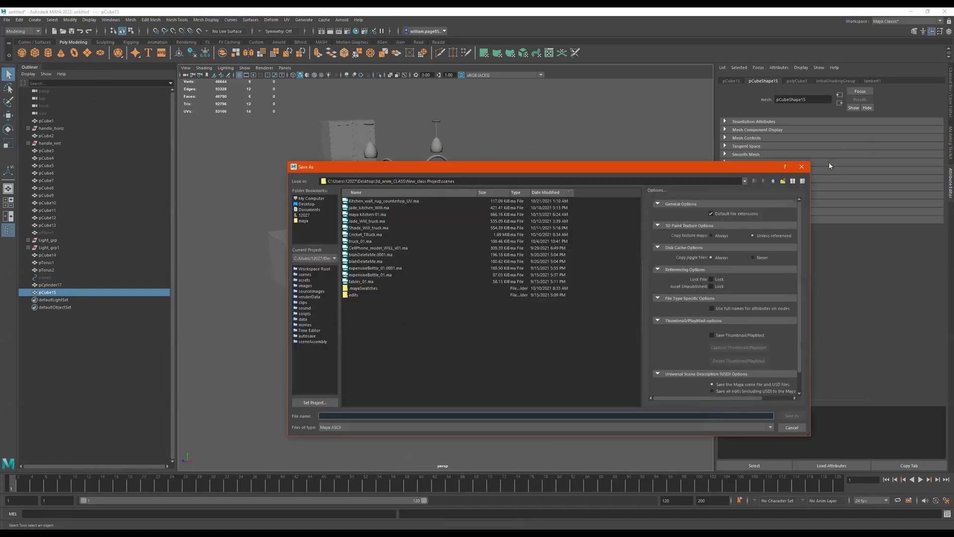
key("Escape")
key("r")
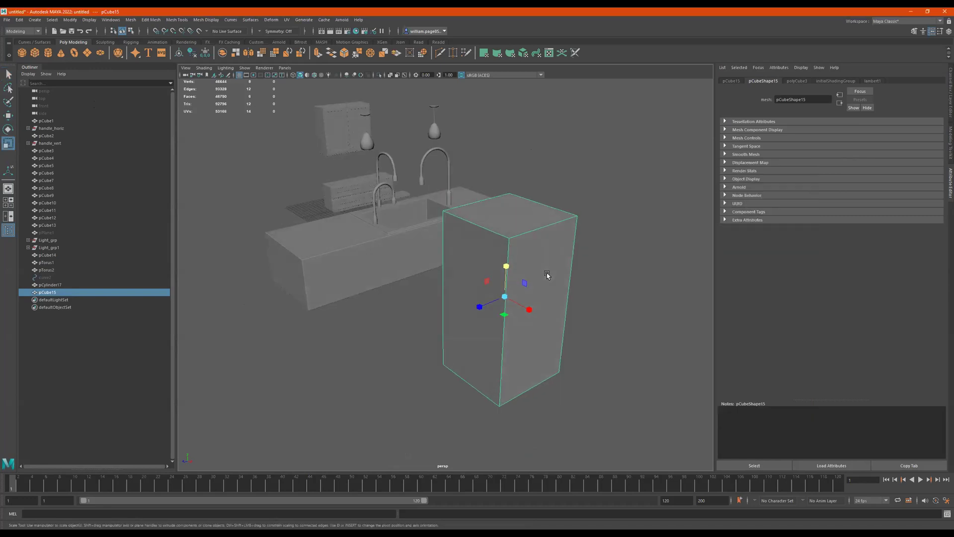
- Duplicate the tall box, then move and scale the copy into a slightly smaller door slab on the cabinet's front
key("ctrl+d")
key("w")
left_click_drag(478, 306, 510, 233)
key("r")
key("w")
key("r")
key("w")
- Extrude the door's front face with an offset of 2.6 and stretch the inset face vertically to even out the frame
right_click_drag(543, 264, 543, 229)
left_click_drag(543, 230, 528, 258, "alt")
right_click_drag(528, 257, 579, 264, "alt")
left_click_drag(579, 264, 529, 269, "alt")
left_click(487, 234)
key("ctrl+e")
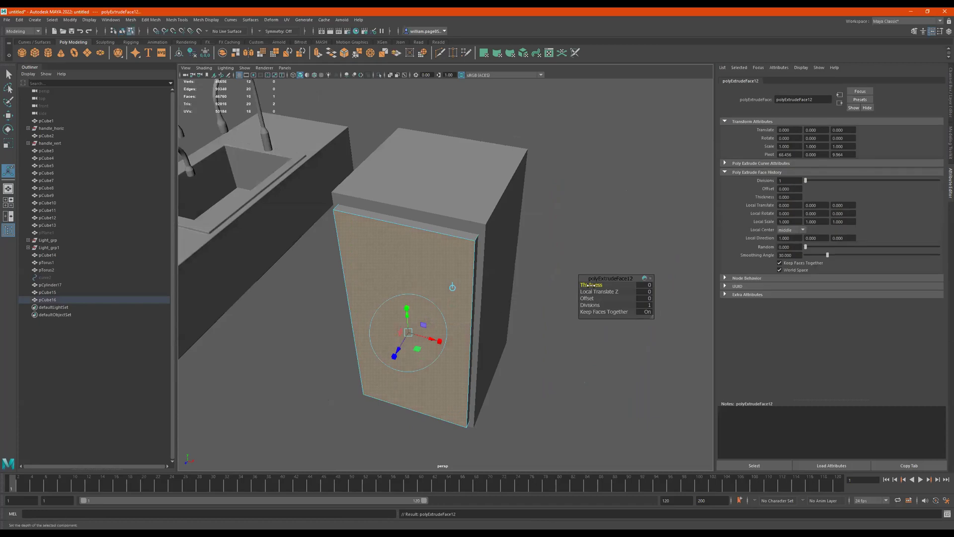
left_click_drag(586, 298, 598, 298)
left_click_drag(525, 305, 528, 297, "alt")
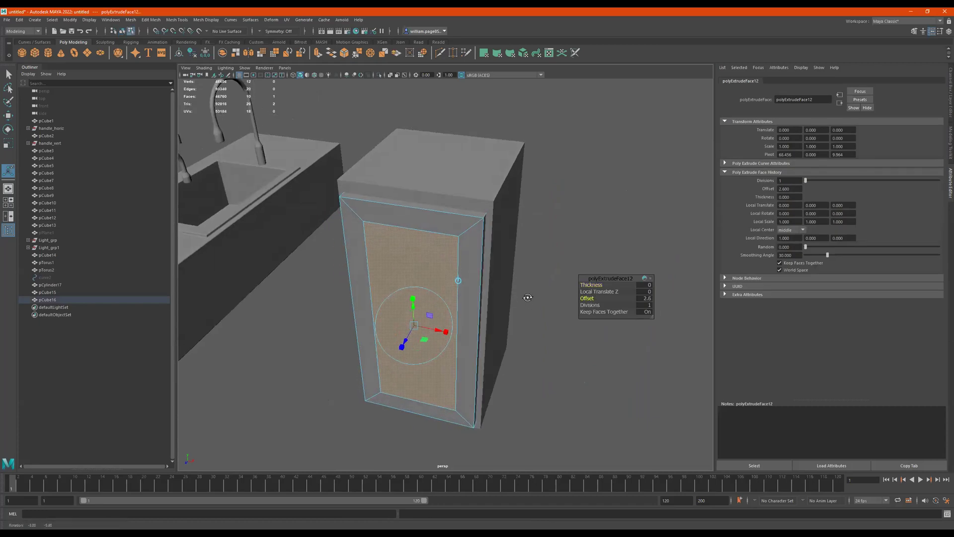
key("q")
key("r")
left_click_drag(414, 302, 552, 318)
- Extrude the door's inset face inward with a local Z translation of -0.624 to form a recessed panel
key("ctrl+e")
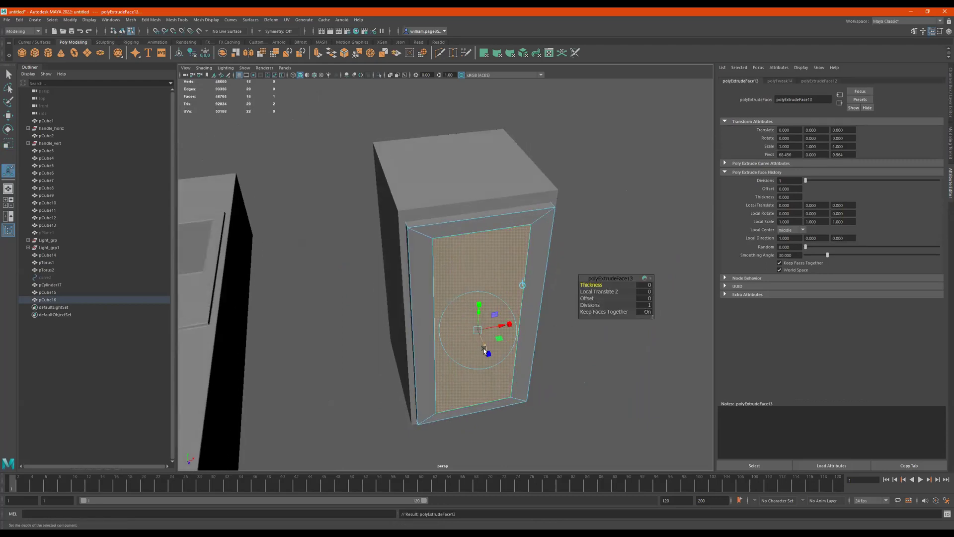
left_click_drag(477, 328, 483, 345)
left_click_drag(486, 238, 508, 217, "alt")
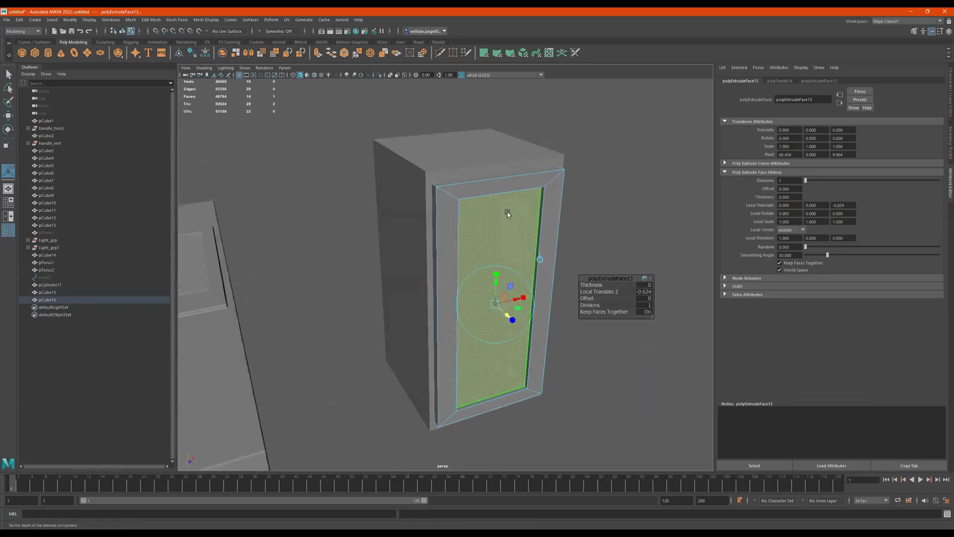
- Bevel all edges of the cabinet door using 2 segments
left_click_drag(600, 144, 381, 398)
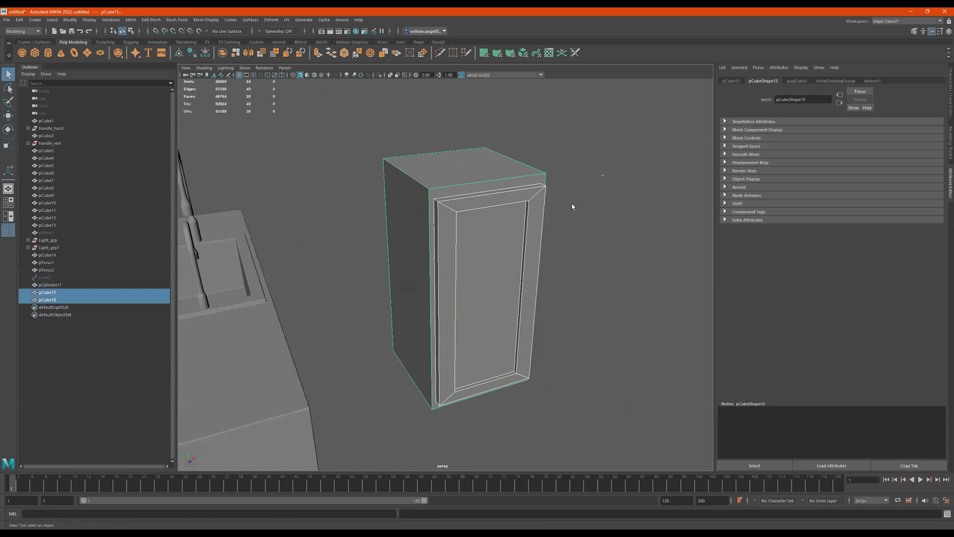
left_click(471, 159)
left_click(468, 213)
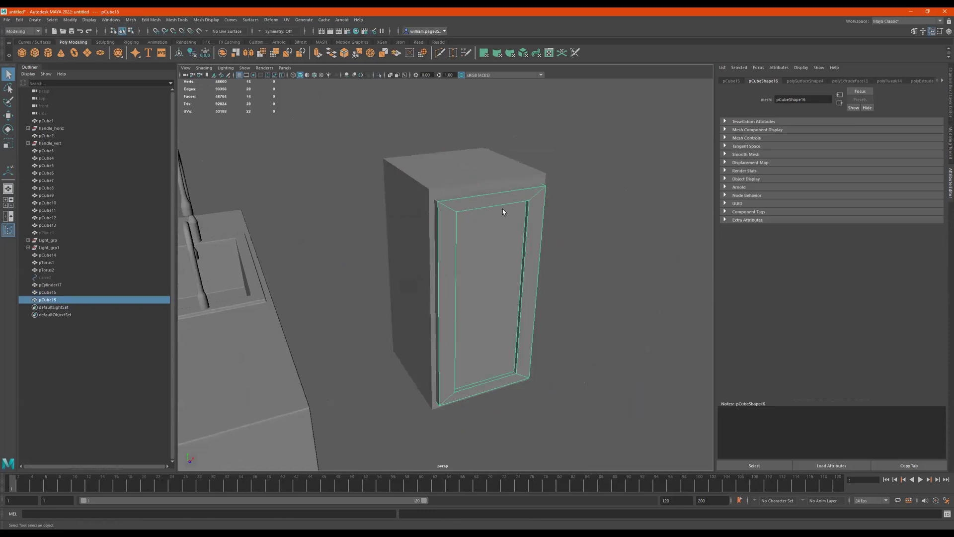
key("ctrl+F10")
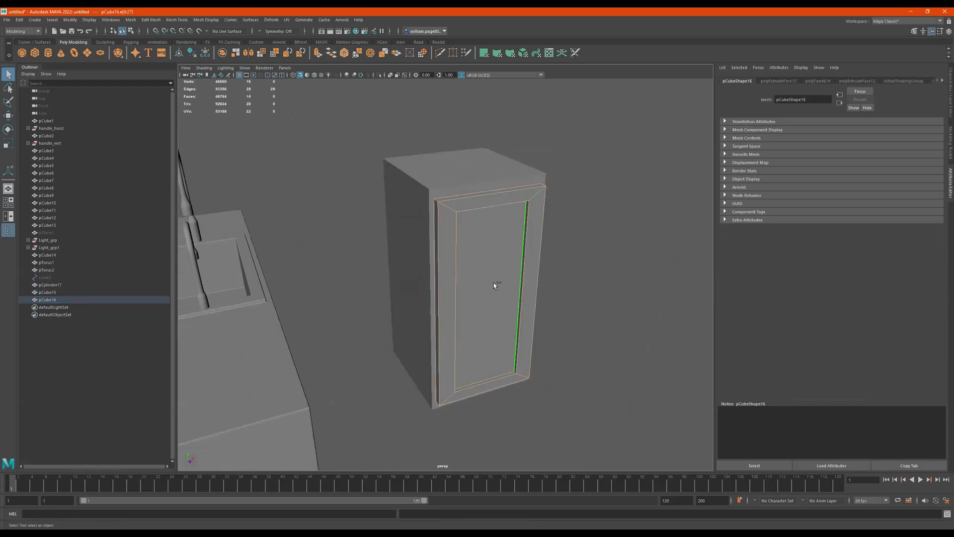
right_click_drag(493, 281, 600, 262, "shift")
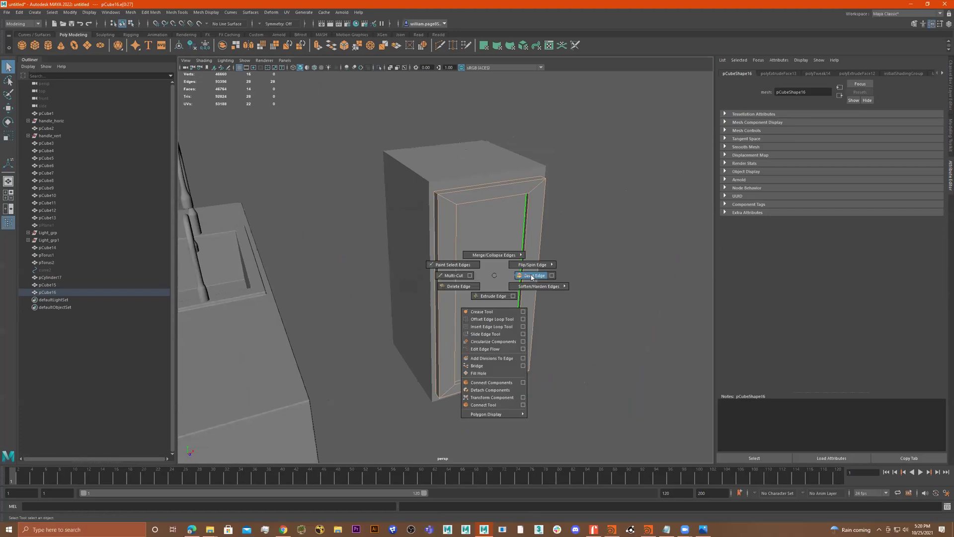
scroll(612, 237, "up", 4)
middle_click_drag(613, 235, 447, 258, "alt")
scroll(447, 258, "up", 2)
left_click_drag(472, 259, 532, 278, "alt")
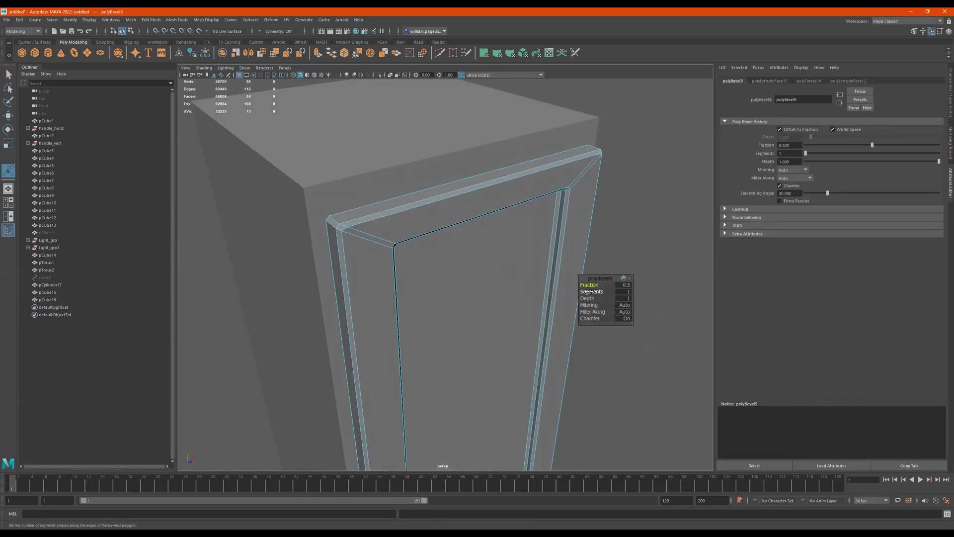
left_click_drag(587, 291, 592, 291)
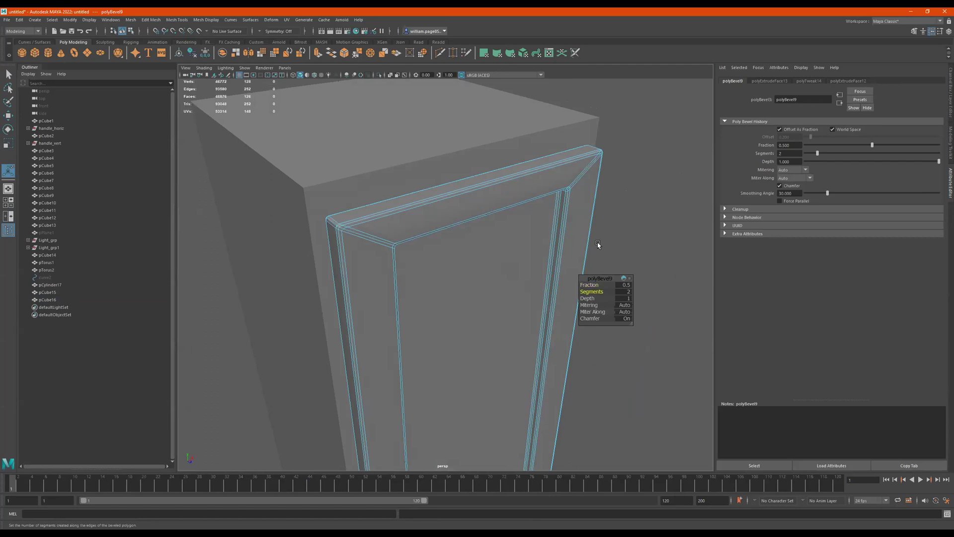
key("q")
left_click(670, 188)
- Delete the back face of the cabinet body, on the side opposite the door
scroll(670, 188, "down", 4)
left_click_drag(596, 209, 491, 240, "alt")
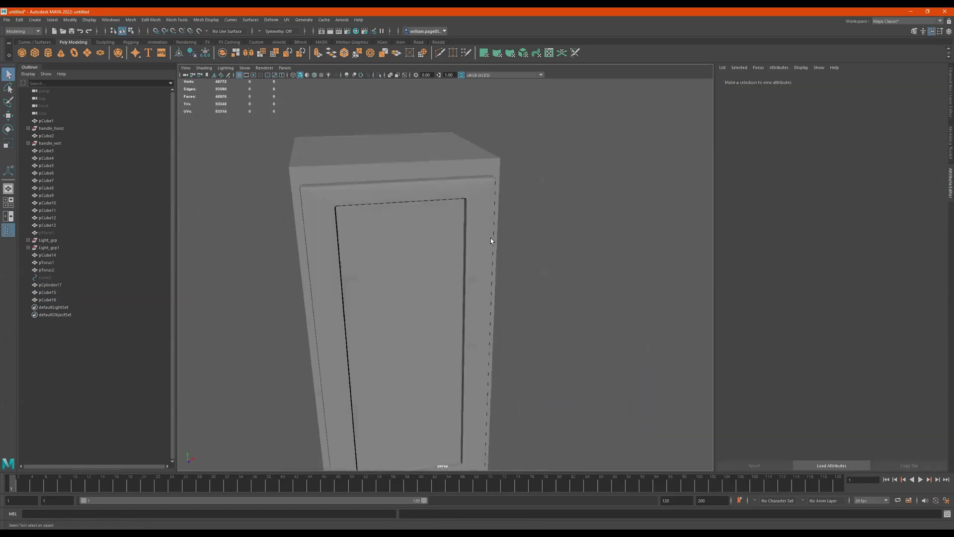
left_click(458, 263)
scroll(458, 264, "down", 3)
left_click_drag(461, 268, 440, 256, "alt")
left_click(402, 241)
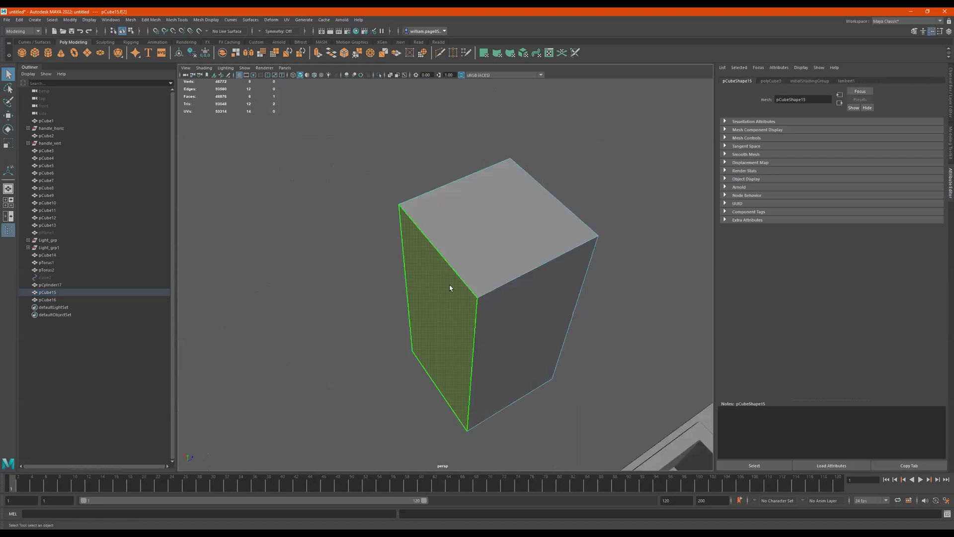
key("Delete")
- Move the door away from the cabinet body and delete the door's hidden back face
left_click_drag(582, 258, 519, 337, "alt")
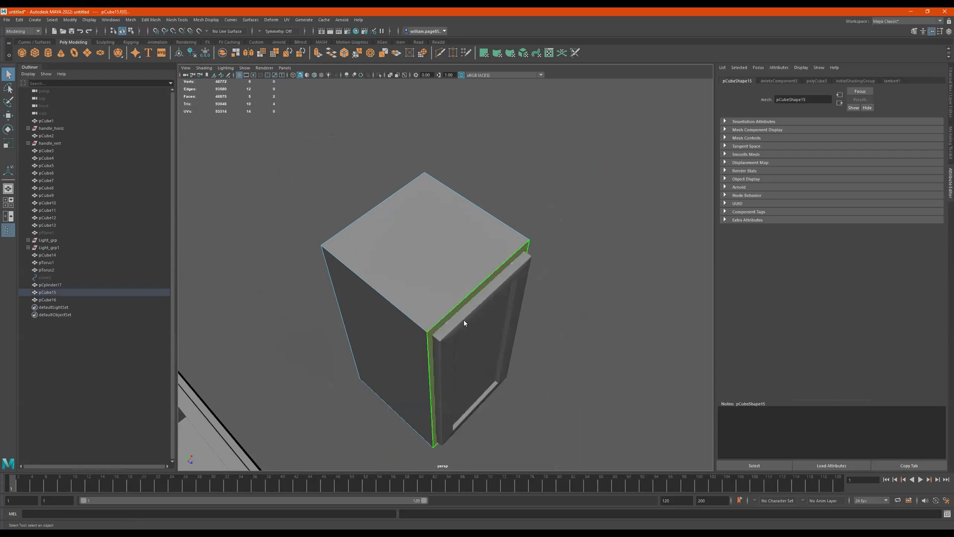
scroll(464, 323, "down", 1)
left_click(500, 353)
key("w")
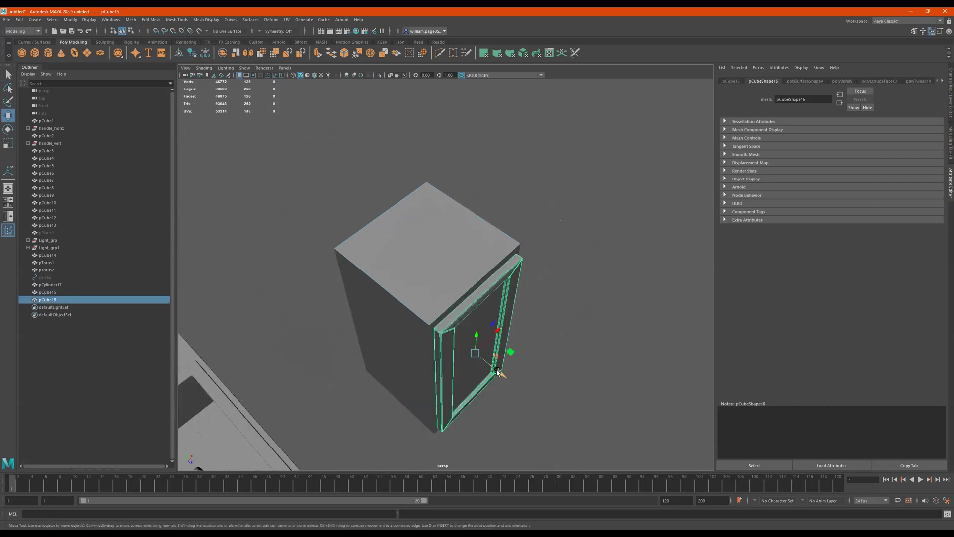
left_click_drag(498, 373, 508, 390)
right_click_drag(509, 390, 656, 326, "alt")
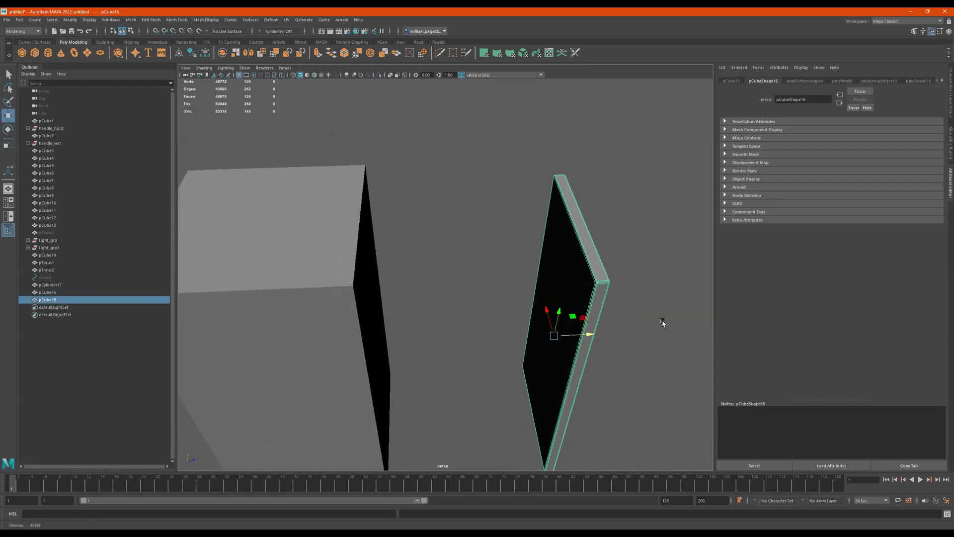
left_click_drag(656, 327, 588, 278, "alt")
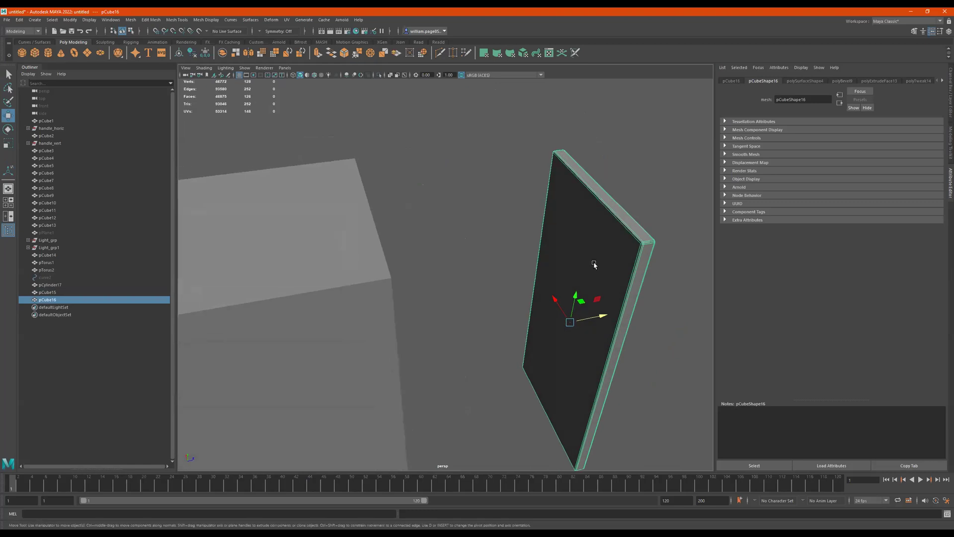
key("F11")
left_click(594, 265)
key("Delete")
- Return the door to object selection and move it back against the front of the cabinet body
left_click_drag(459, 263, 593, 231, "alt")
key("F8")
left_click_drag(573, 340, 490, 304)
right_click_drag(553, 204, 492, 257, "alt")
left_click_drag(492, 258, 542, 198, "alt")
- Combine the door and cabinet body into one mesh and rename it wood_Cabinet
left_click(485, 272, "shift")
left_click_drag(486, 270, 460, 259, "alt")
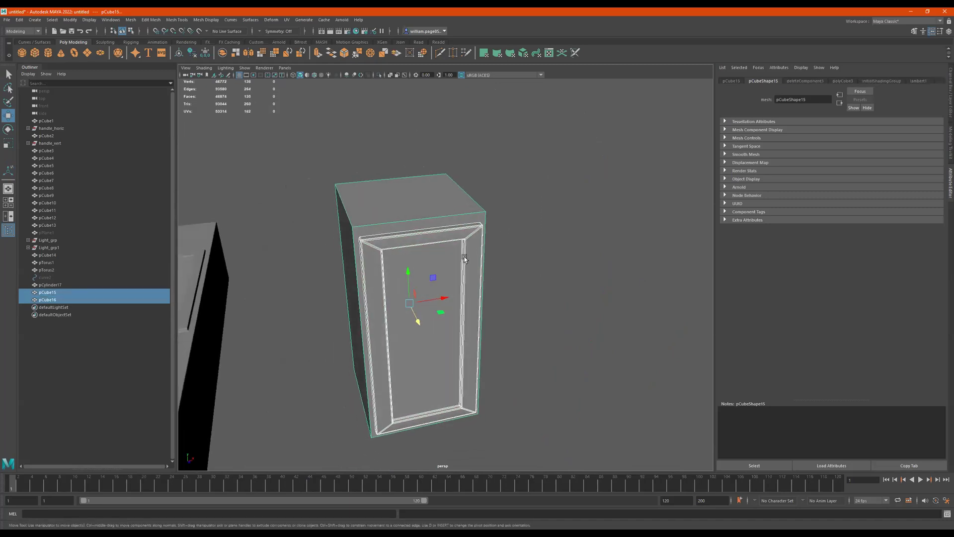
right_click_drag(464, 258, 467, 410, "shift")
double_click(62, 300)
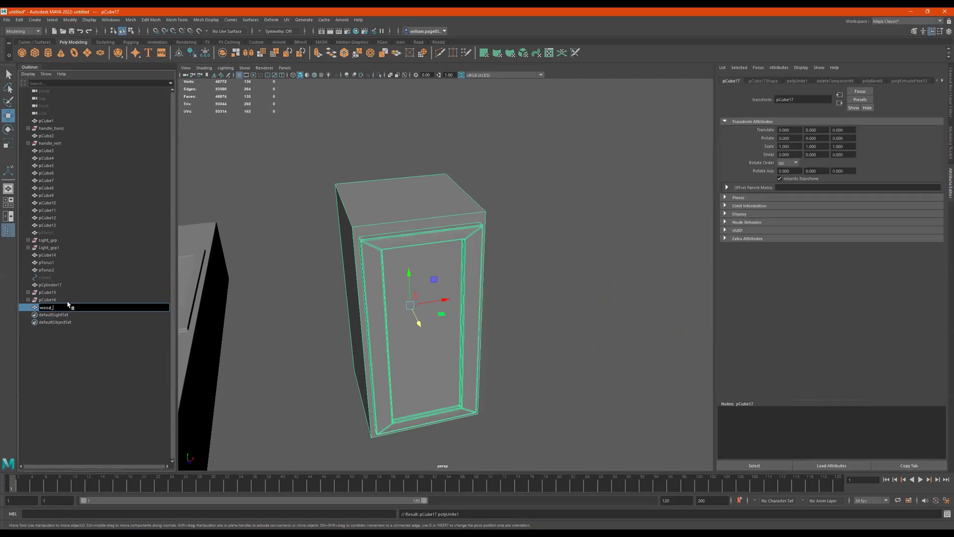
type("wood_Cabinet")
key("Return")
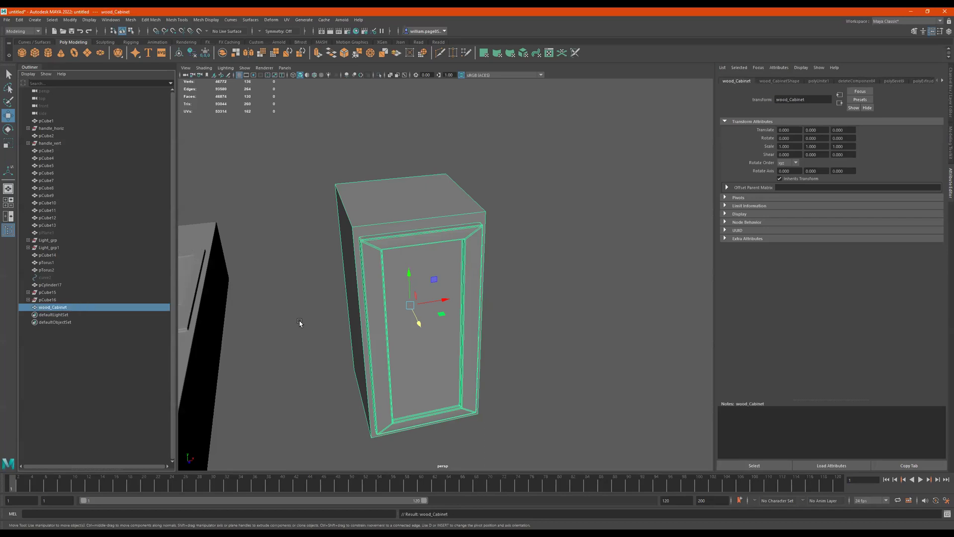
- Select the wood_Cabinet mesh and switch to the UV Editing workspace
left_click_drag(533, 231, 559, 204, "alt")
left_click(529, 216)
left_click(407, 278)
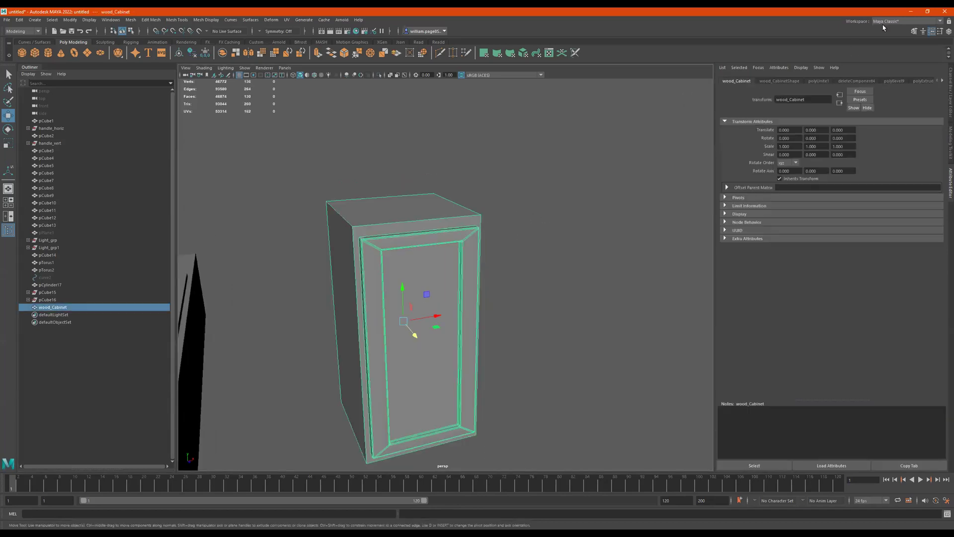
left_click(907, 21)
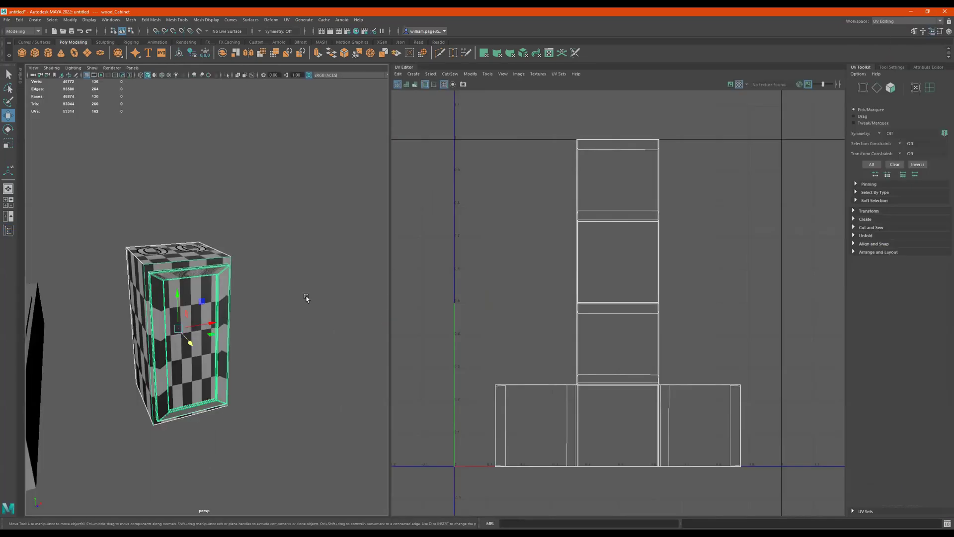
- Apply an automatic UV projection to the whole wood_Cabinet mesh
left_click_drag(320, 301, 239, 318, "alt")
right_click_drag(239, 318, 394, 303, "alt")
left_click_drag(169, 224, 194, 222, "alt")
right_click_drag(296, 243, 251, 280, "alt")
middle_click_drag(251, 279, 306, 270, "alt")
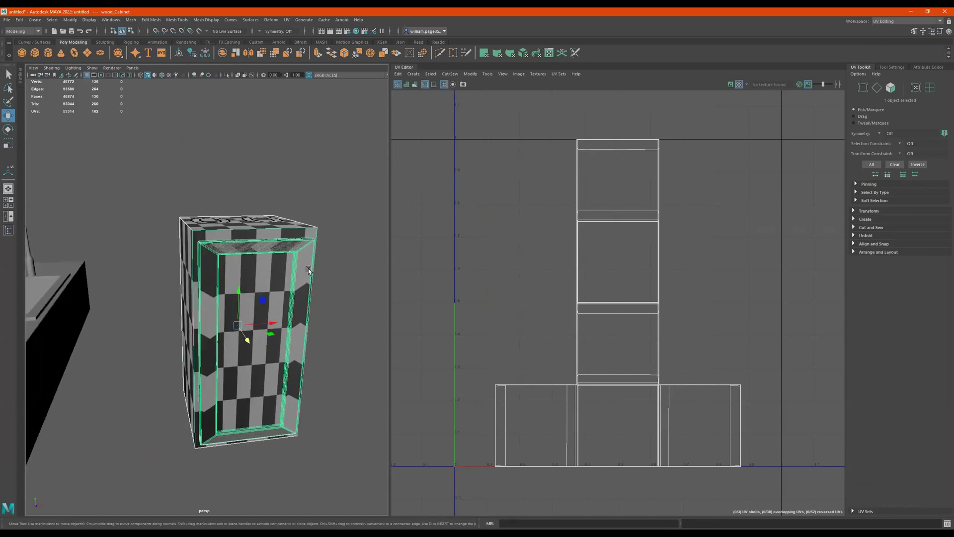
left_click(288, 20)
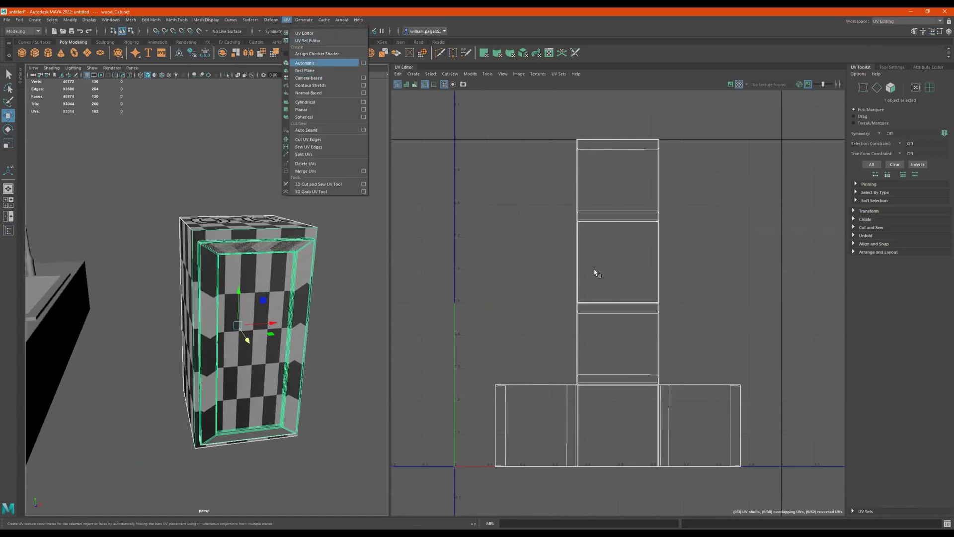
left_click(317, 64)
- Select all faces of the cabinet door and apply a separate automatic UV projection to them
left_click_drag(323, 316, 251, 308, "alt")
left_click(251, 305)
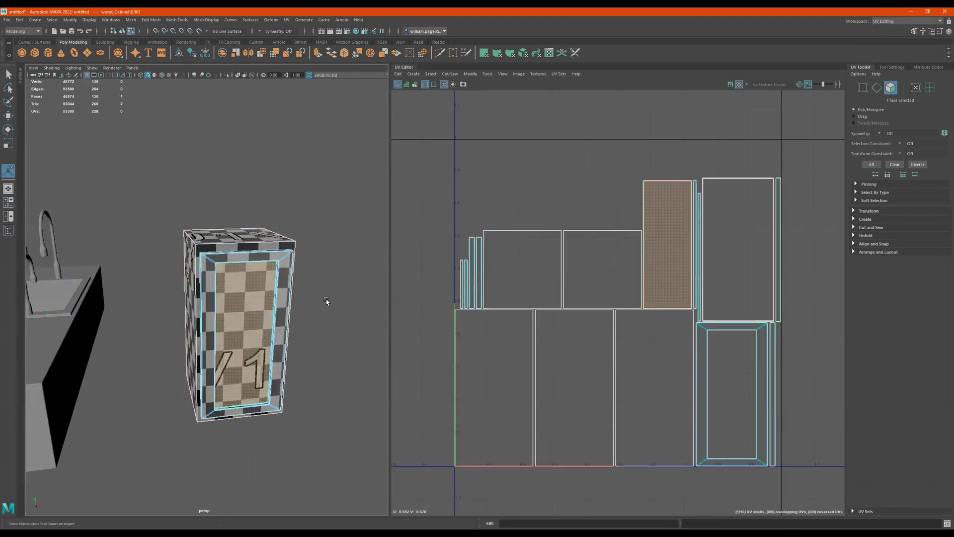
left_click_drag(291, 357, 300, 377, "alt")
double_click(246, 297)
left_click_drag(323, 295, 332, 268, "alt")
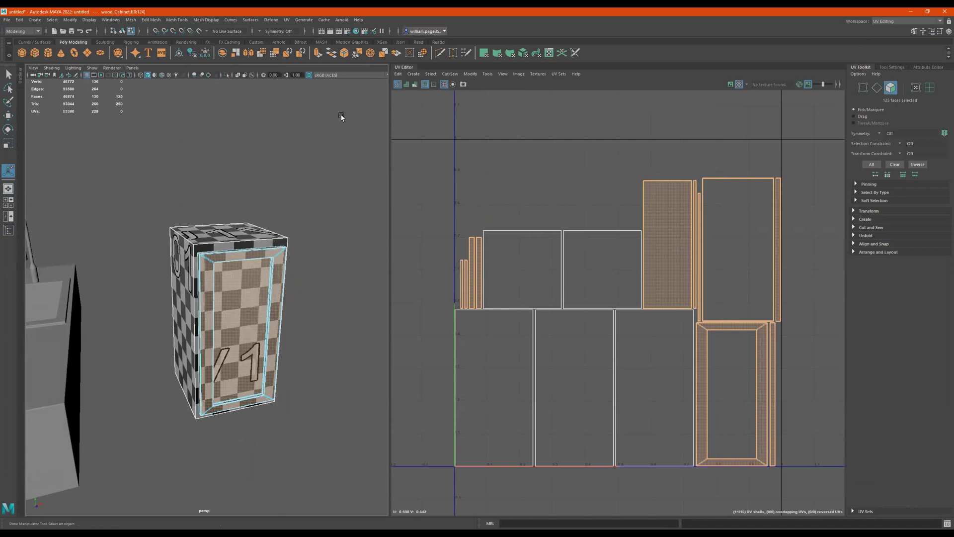
left_click(286, 20)
left_click(305, 63)
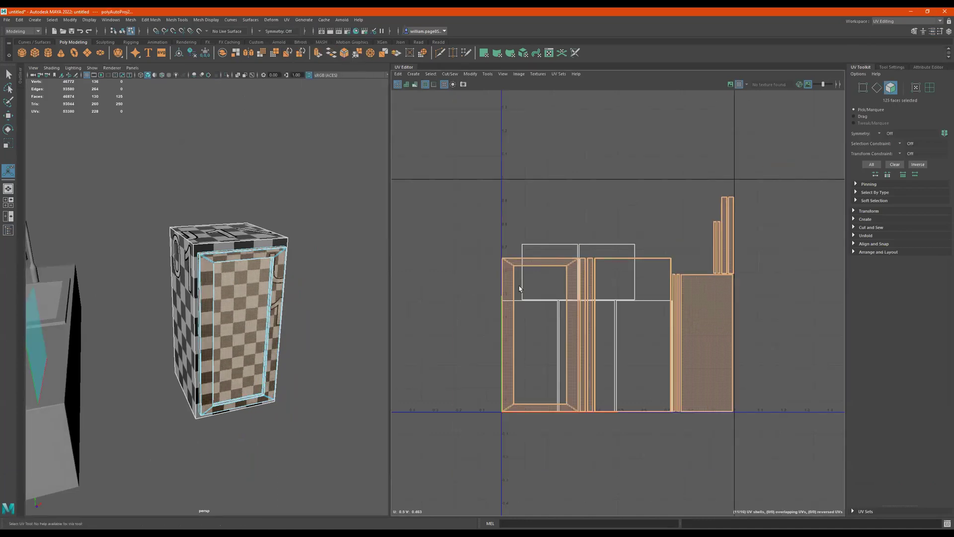
- Move the door's UV shells straight up until they are clear of the cabinet body's shells
left_click_drag(256, 294, 318, 269, "alt")
key("w")
left_click_drag(618, 219, 628, 34)
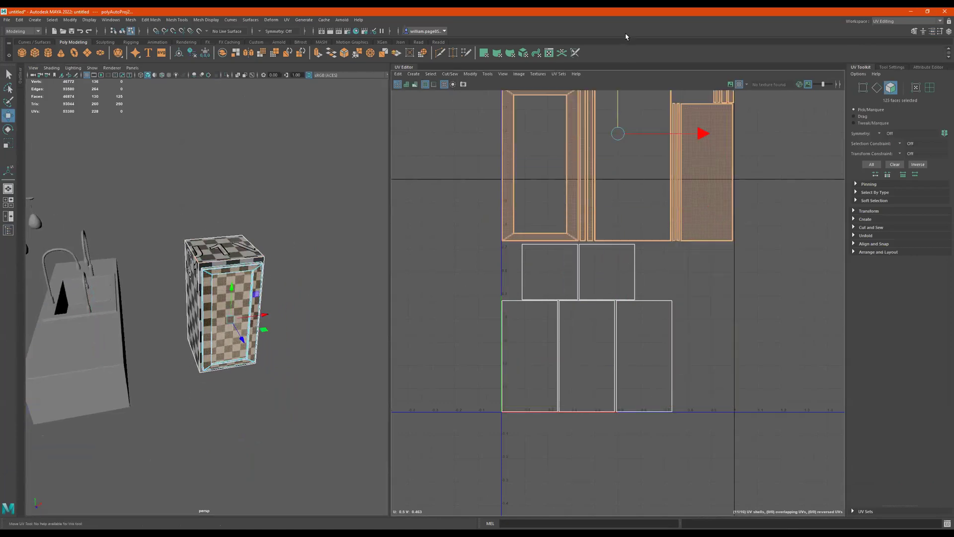
left_click_drag(318, 189, 438, 223, "alt")
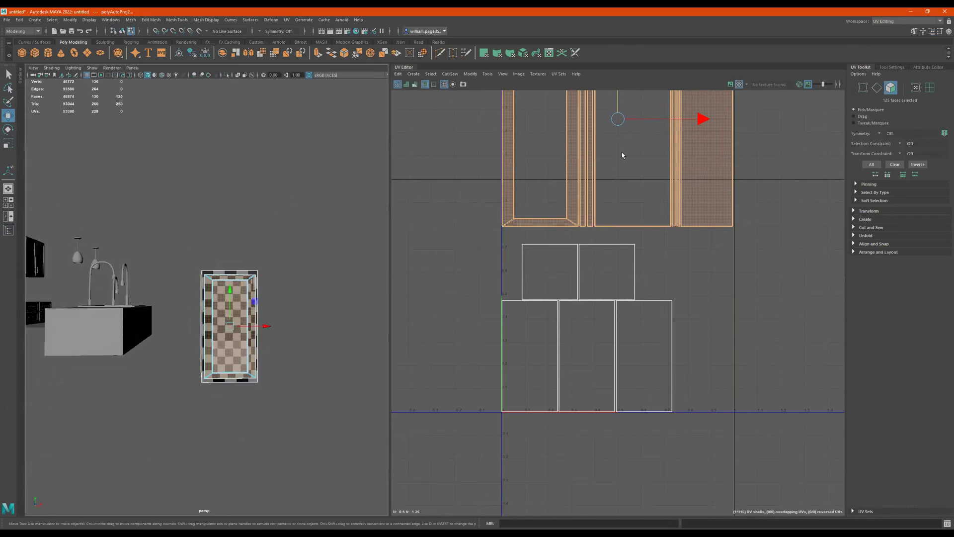
key("r")
middle_click_drag(322, 268, 323, 303, "alt")
right_click_drag(324, 304, 332, 338, "alt")
key("w")
left_click_drag(613, 120, 619, 89)
mouse_move(347, 301)
left_mouse_down("alt")
mouse_move(318, 310)
mouse_move(350, 300)
left_mouse_up("alt")
scroll(276, 333, "up", 5)
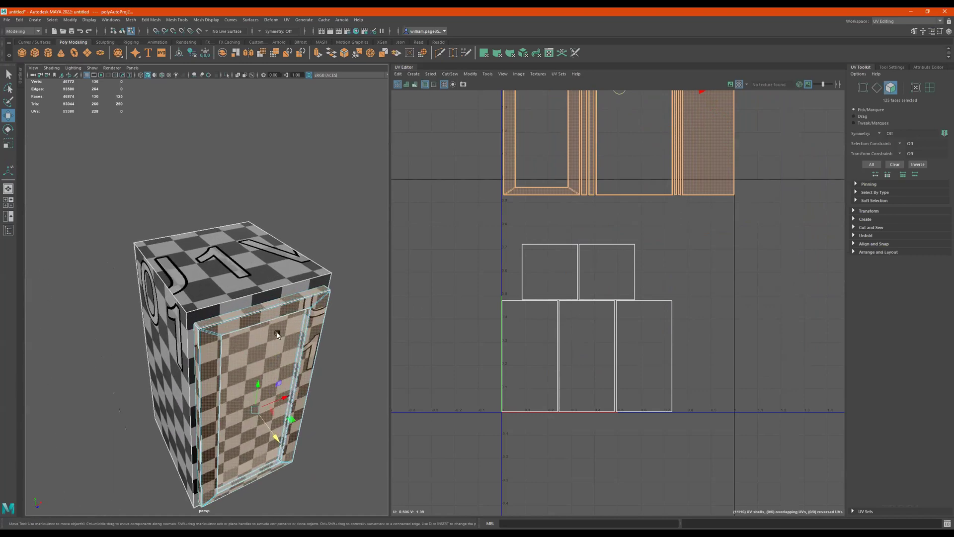
middle_click_drag(273, 318, 241, 271, "alt")
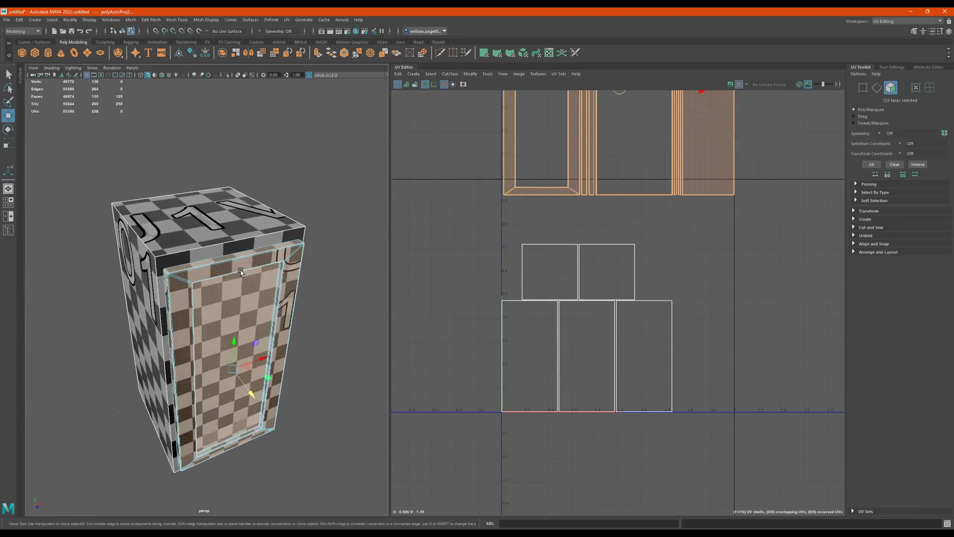
- Select the door's centre panel face to identify its UV shell, and undo the last selection change
left_click(243, 318)
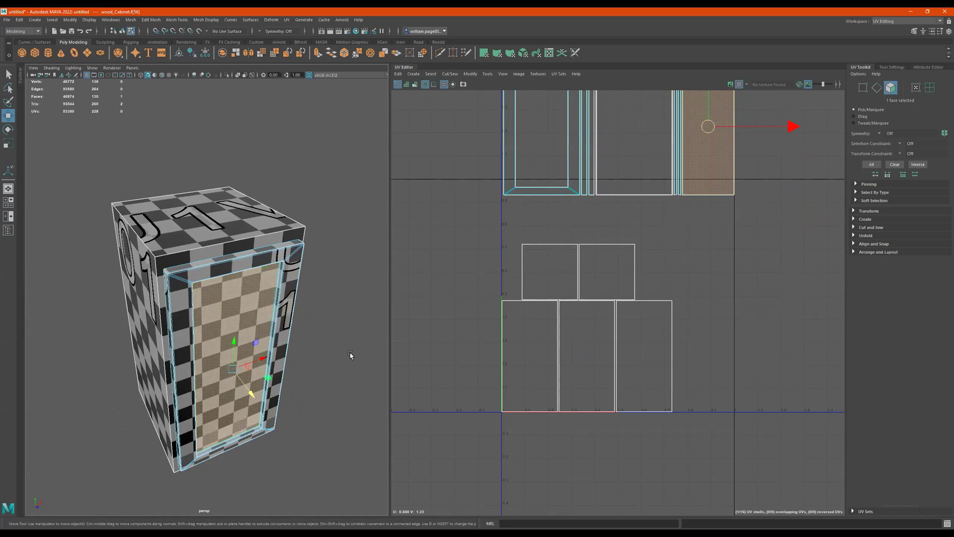
double_click(237, 289)
left_click_drag(275, 298, 261, 285, "alt")
right_click_drag(261, 285, 142, 319, "alt")
left_click_drag(143, 318, 298, 293, "alt")
key("ctrl+z")
key("ctrl+a")
key("q")
key("ctrl+s")
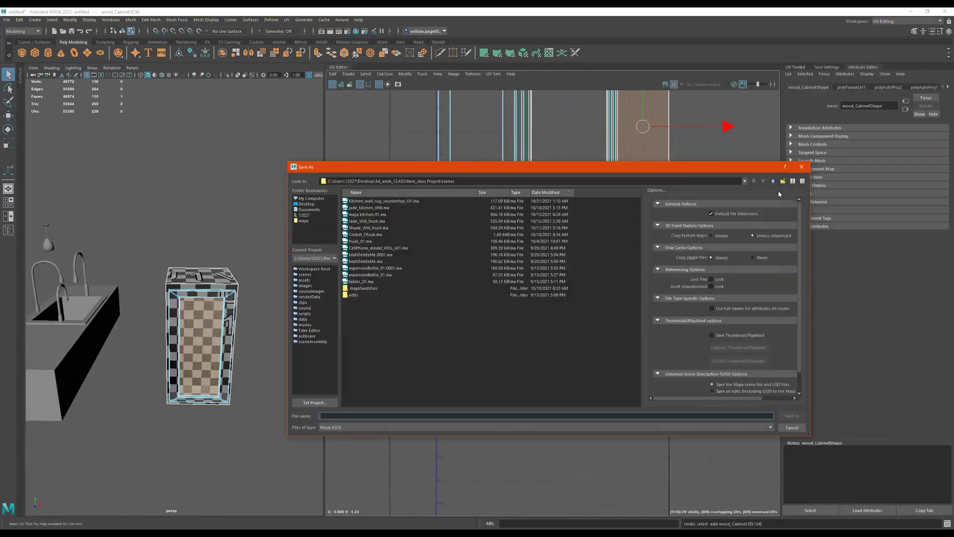
left_click(801, 167)
- Return to object mode, reselect the wood_Cabinet mesh and apply an automatic UV projection to the whole mesh
key("w")
scroll(550, 243, "down", 3)
middle_click_drag(616, 256, 634, 347, "alt")
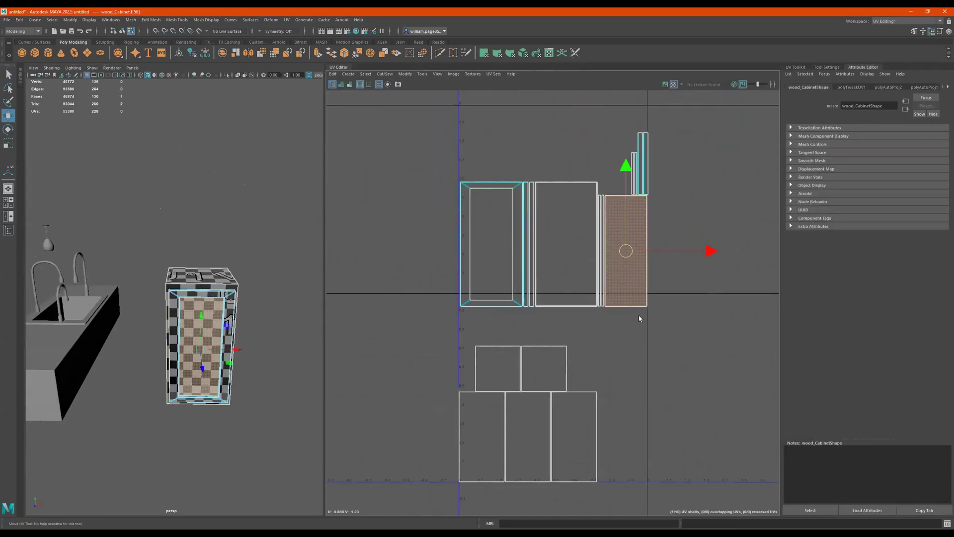
scroll(595, 310, "down", 1)
left_click_drag(219, 314, 201, 302, "alt")
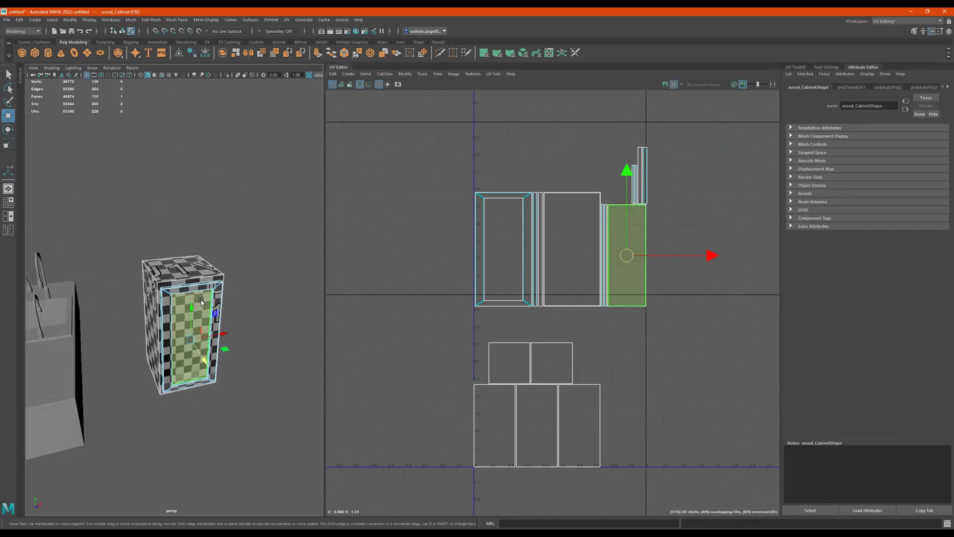
key("F8")
left_click_drag(241, 251, 178, 301)
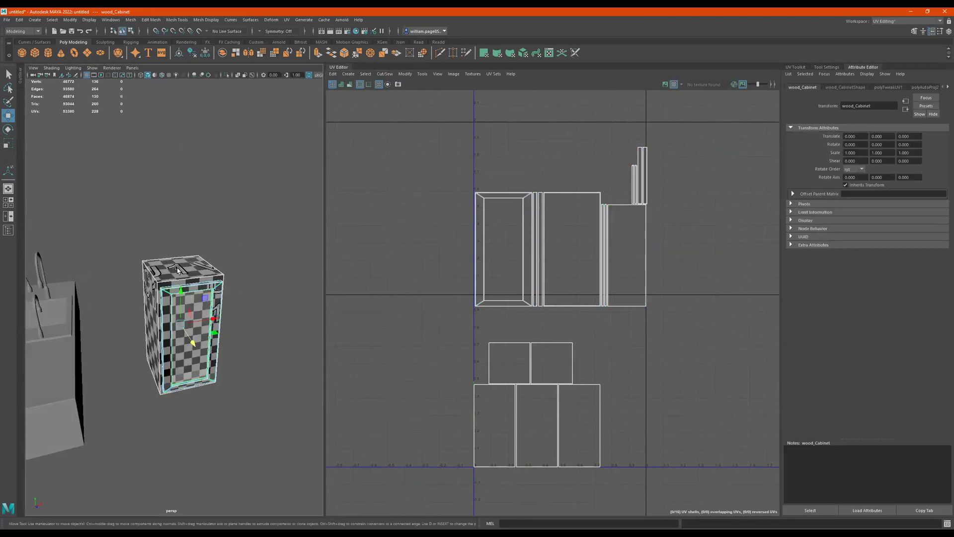
left_click(286, 20)
left_click(320, 64)
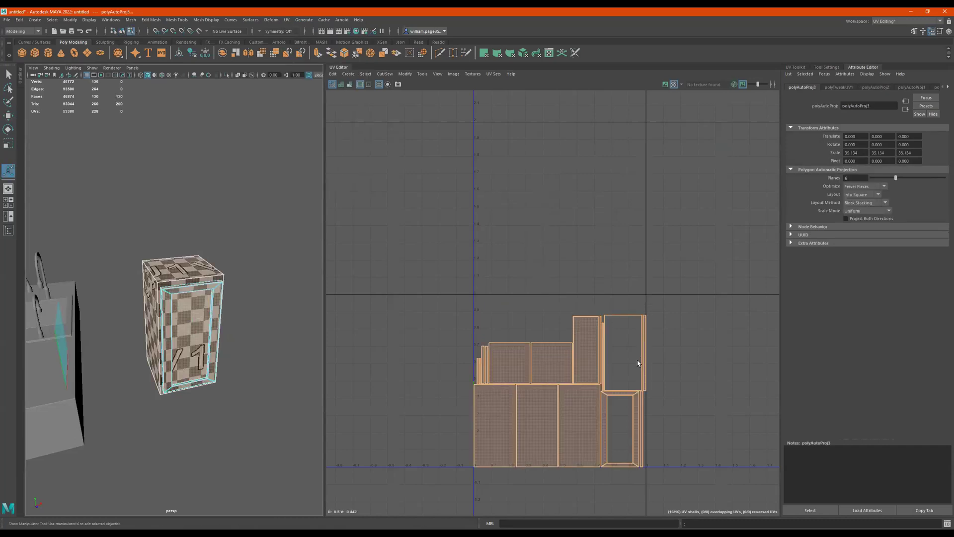
- Examine the checker pattern on the cabinet door and locate the door panel's shell in the new UV layout
key("w")
left_click_drag(240, 334, 236, 290, "alt")
middle_click_drag(235, 290, 219, 239, "alt")
left_click_drag(240, 286, 247, 285, "alt")
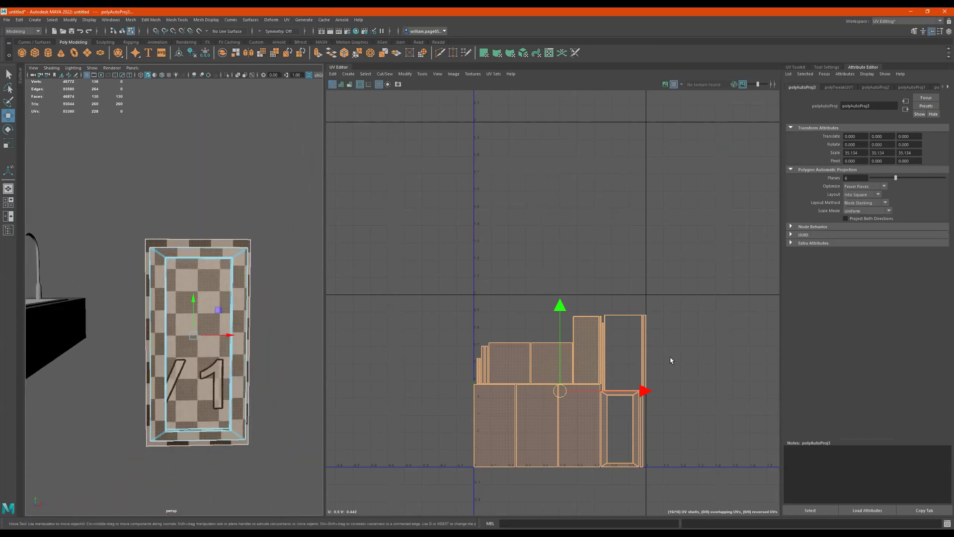
scroll(656, 348, "up", 2)
left_click_drag(232, 348, 208, 357, "alt")
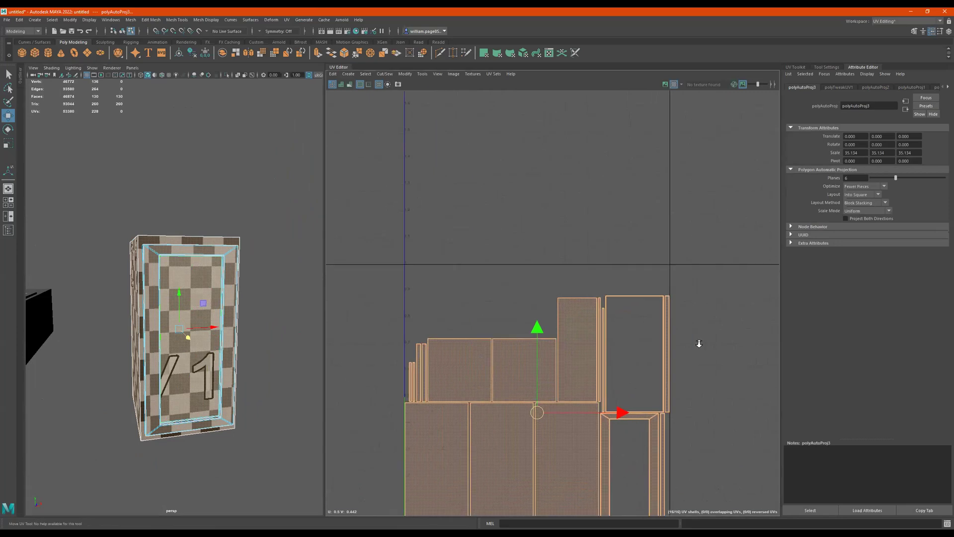
right_click_drag(729, 343, 745, 348, "alt")
middle_click_drag(599, 325, 547, 234, "alt")
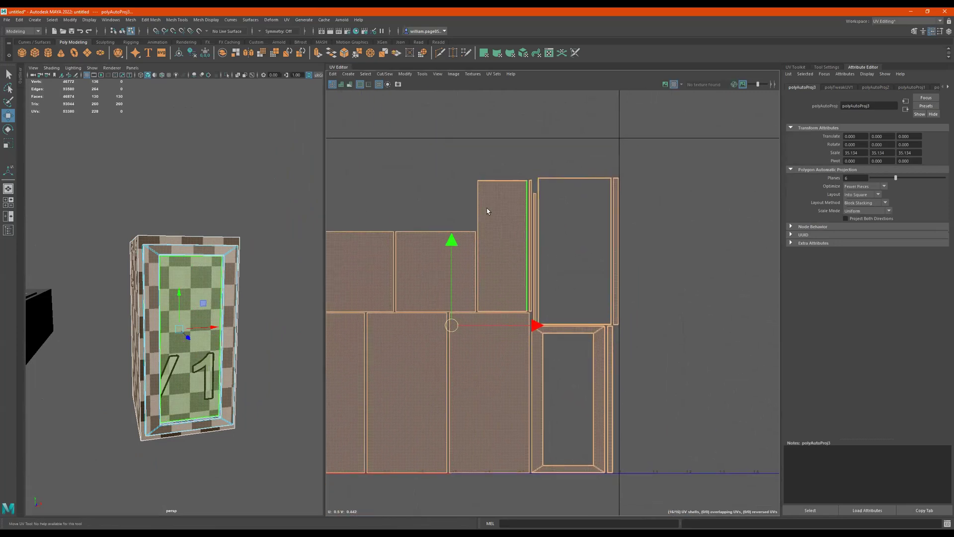
scroll(479, 197, "up", 5)
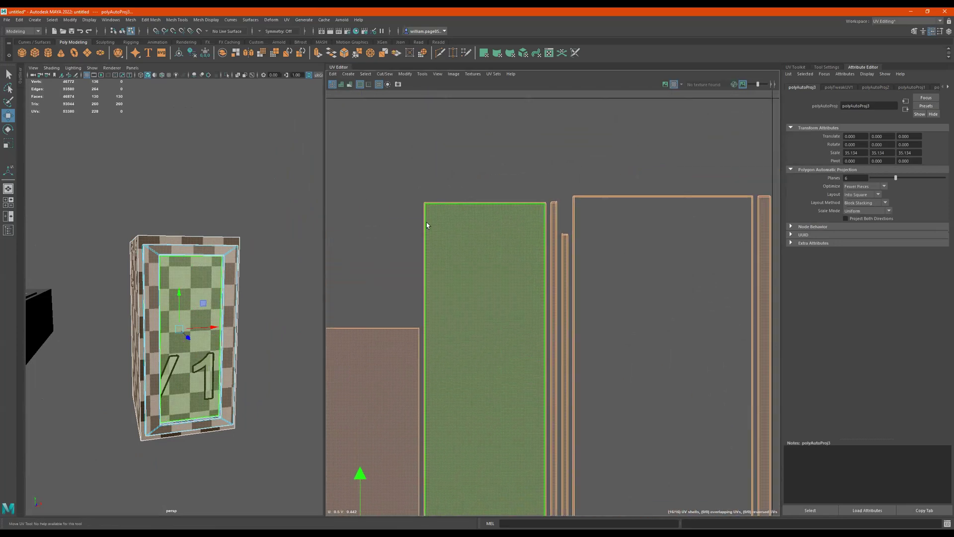
scroll(458, 214, "up", 2)
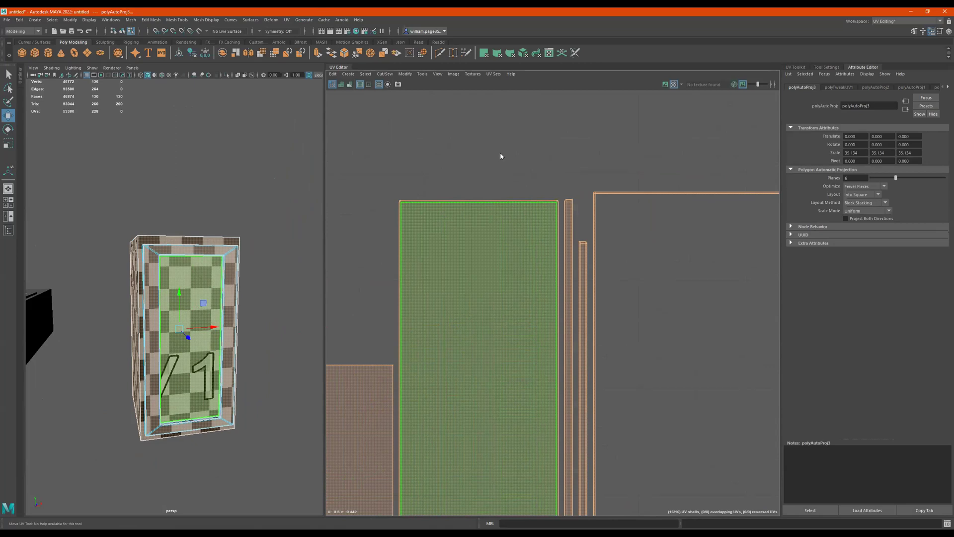
- Select the upper edge of the door panel's UV shell and an inner frame edge to check how the shells correspond
key("F10")
left_click(496, 201)
scroll(518, 297, "down", 4)
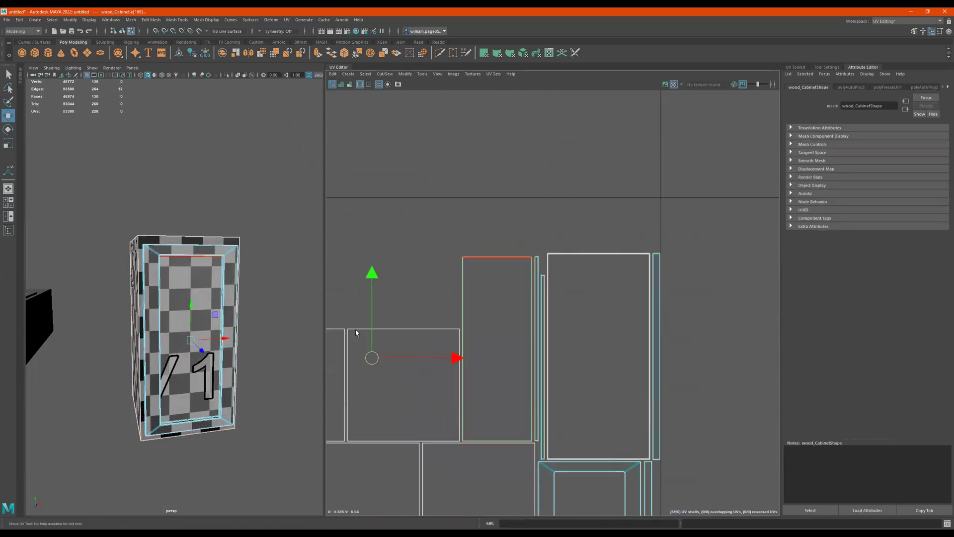
middle_click_drag(536, 336, 506, 135, "alt")
right_click_drag(503, 412, 584, 301, "alt")
scroll(584, 300, "up", 1)
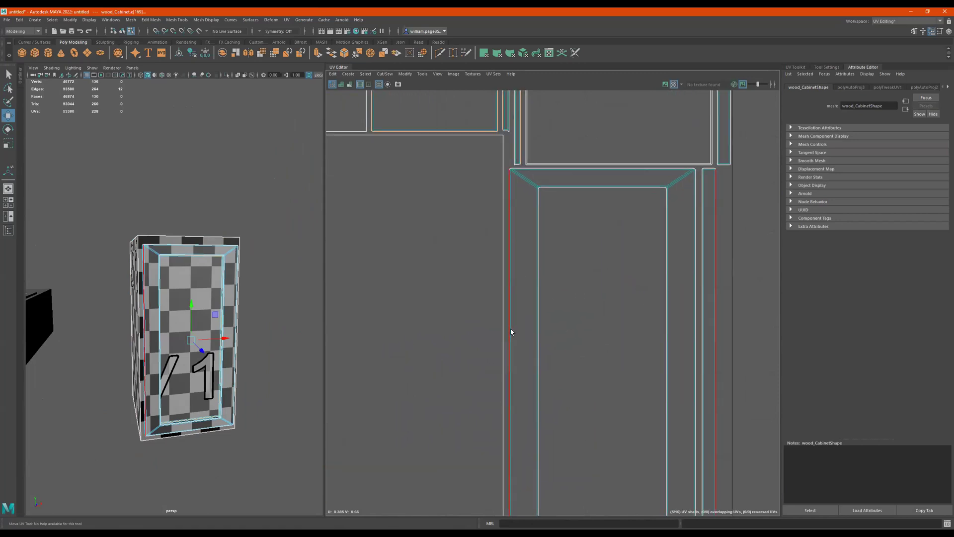
left_click(542, 334)
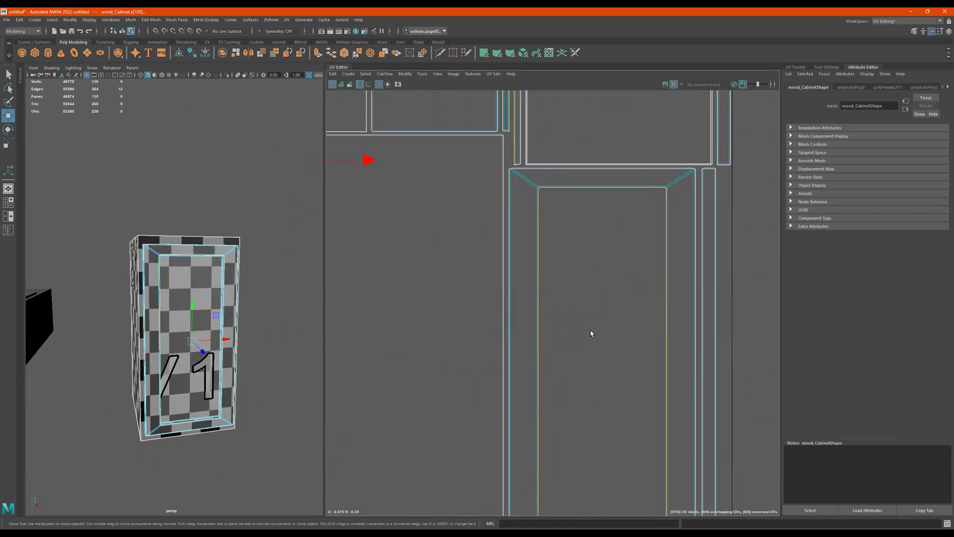
scroll(591, 332, "down", 3)
middle_click_drag(547, 332, 590, 417, "alt")
scroll(537, 403, "down", 4)
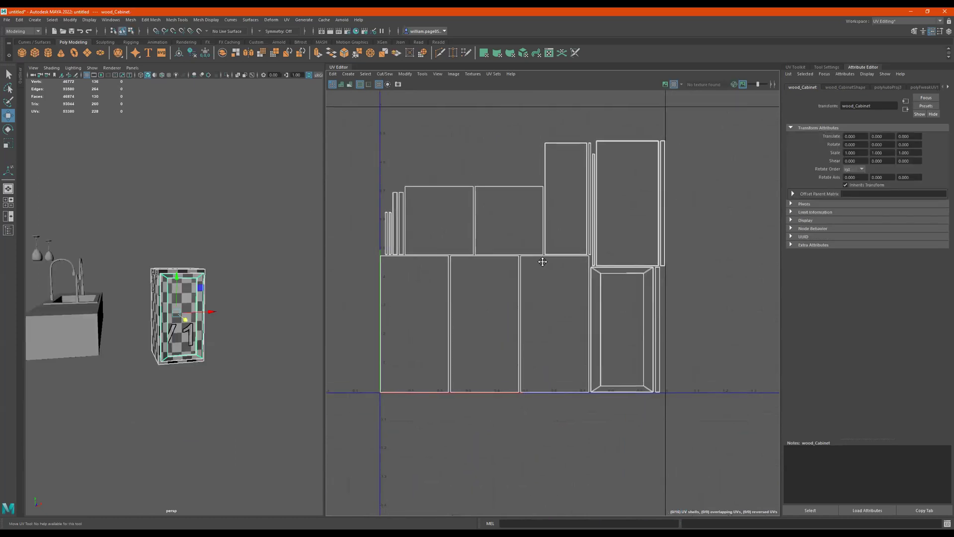
- Open the UV snapshot options for the cabinet and rewrite the file name after "Wood", beginning with "ca"
middle_click_drag(543, 262, 549, 300, "alt")
right_click_drag(549, 300, 502, 311, "alt")
mouse_move(183, 327)
left_mouse_down("alt")
mouse_move(228, 337)
mouse_move(192, 323)
left_mouse_up("alt")
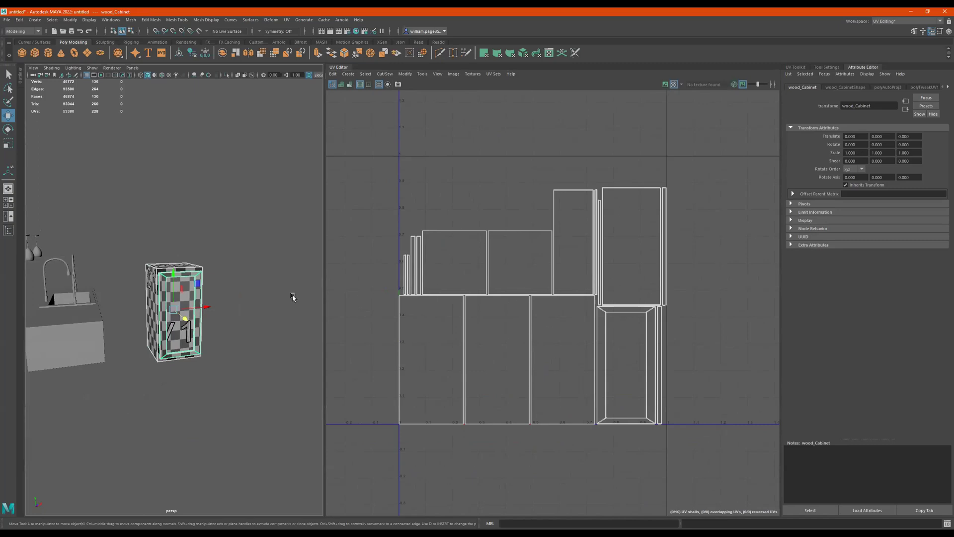
left_click_drag(207, 296, 196, 328, "alt")
right_click_drag(196, 328, 261, 297, "alt")
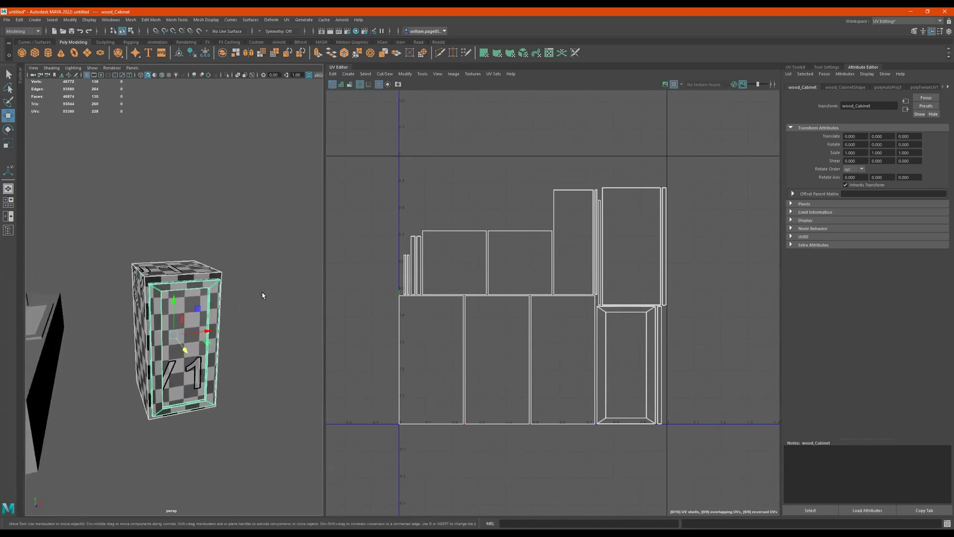
left_click_drag(261, 297, 251, 294, "alt")
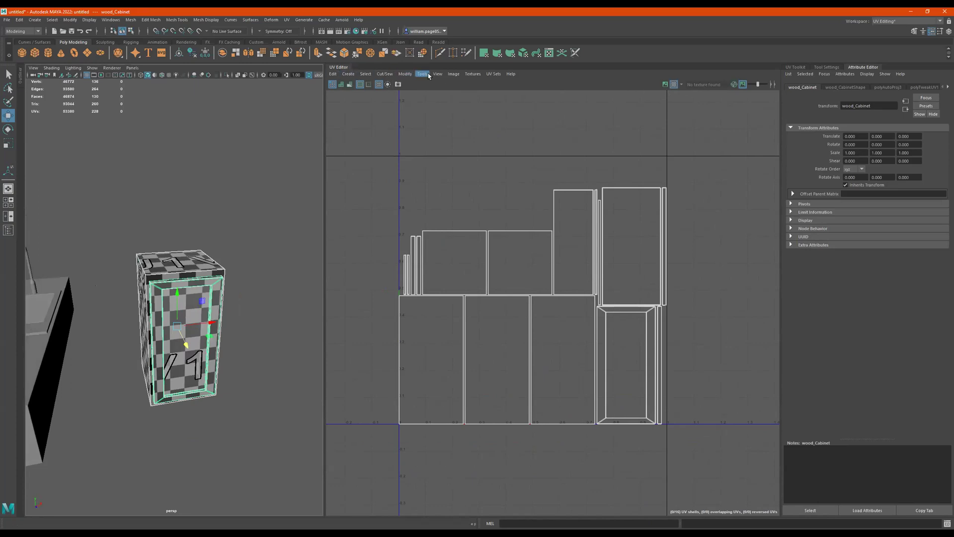
left_click(454, 73)
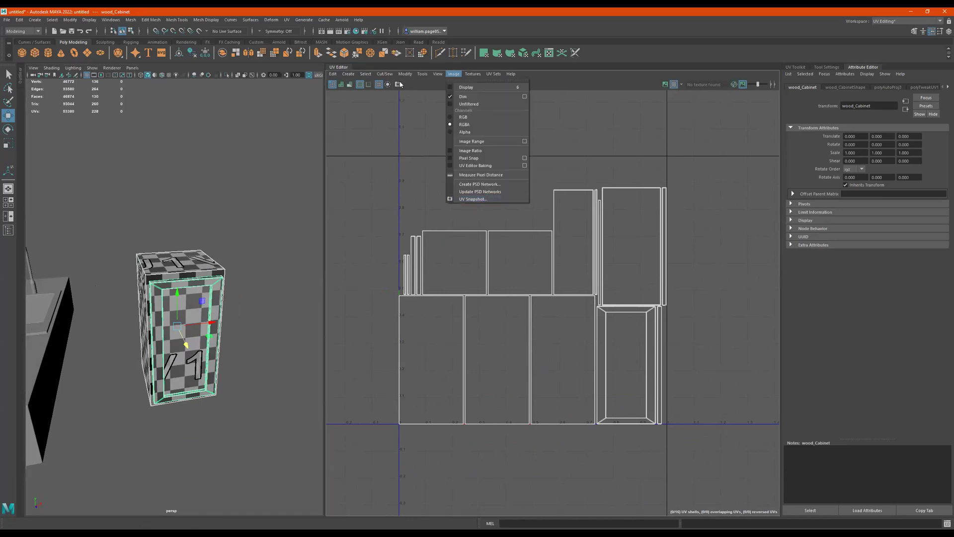
left_click(492, 199)
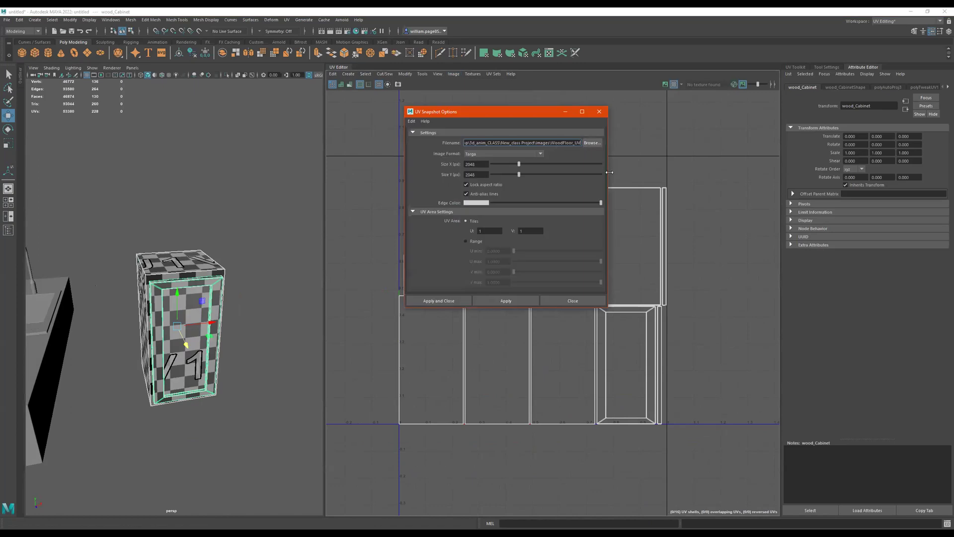
left_click_drag(607, 180, 704, 180)
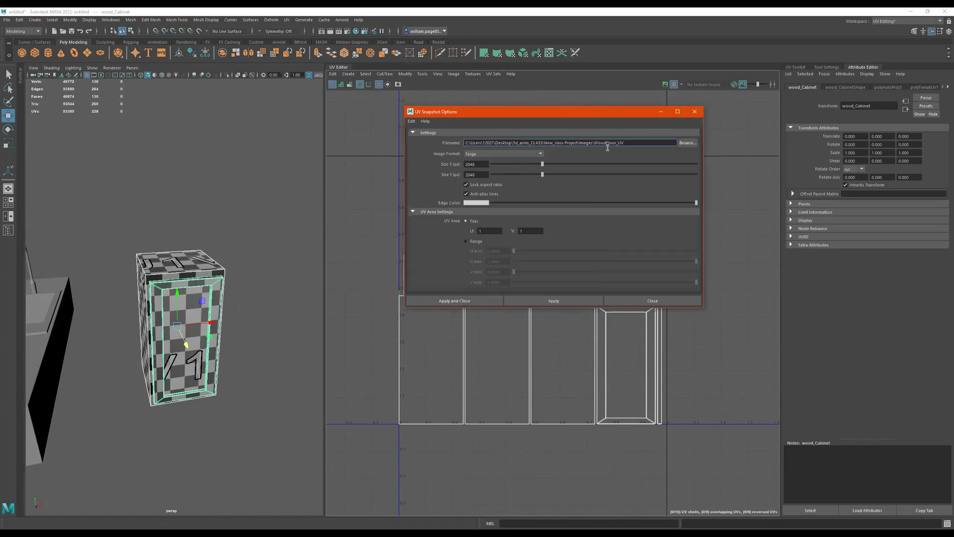
left_click_drag(624, 143, 606, 144)
type("ca")
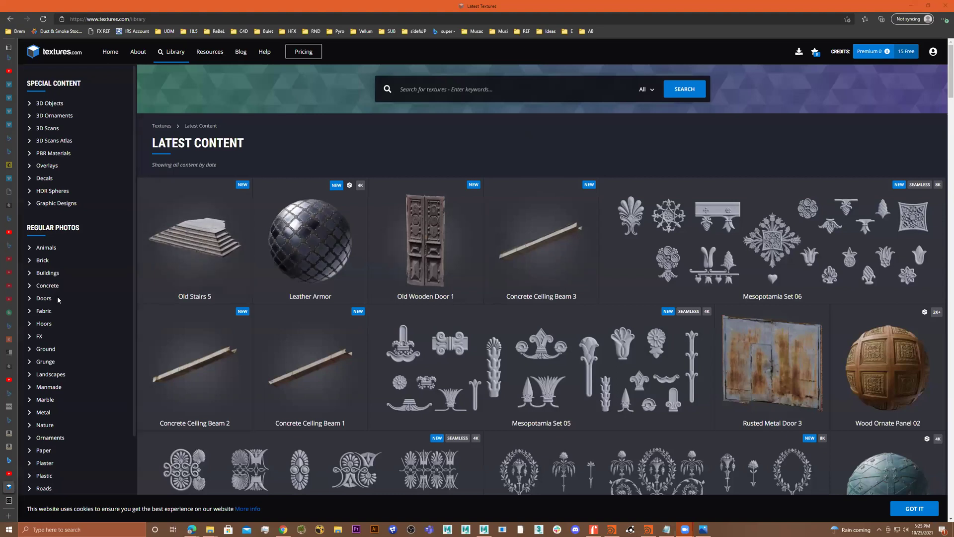
- Switch to textures.com in the browser and look through the library's latest content and photo categories
scroll(57, 296, "down", 10)
scroll(83, 362, "down", 5)
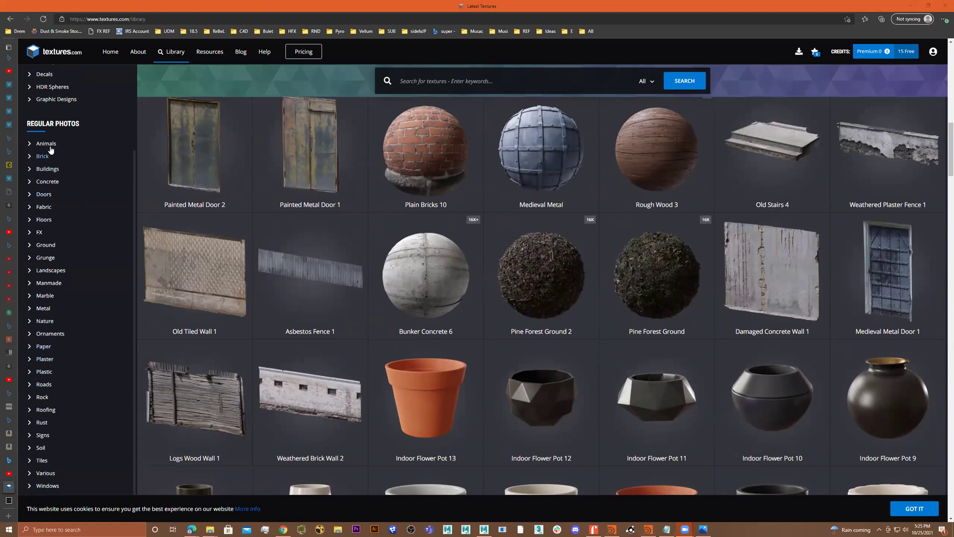
scroll(65, 395, "down", 12)
scroll(52, 462, "down", 3)
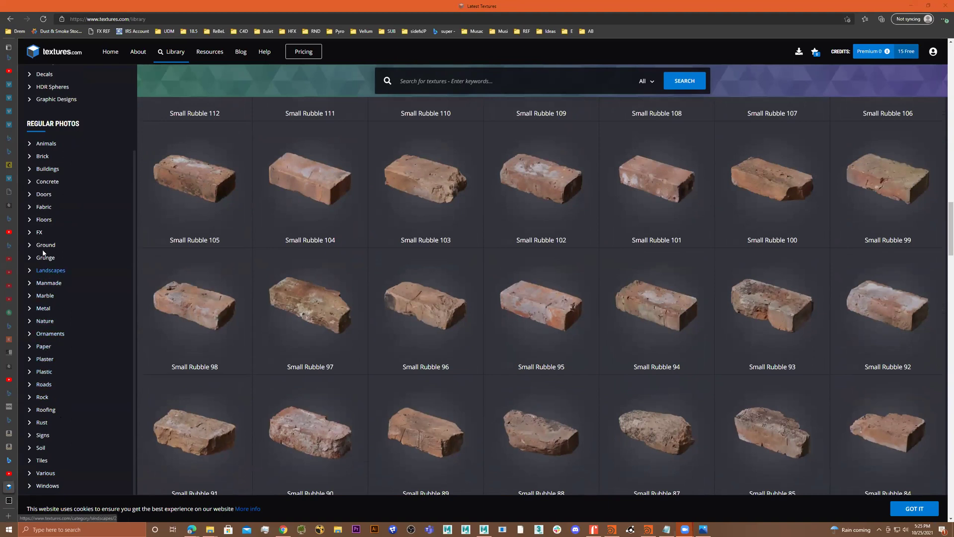
left_click(110, 51)
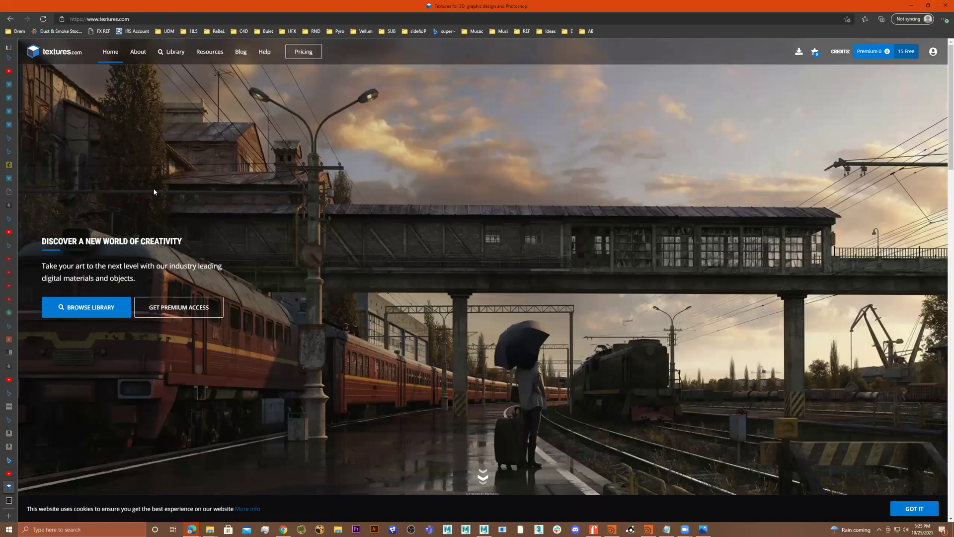
left_click(108, 311)
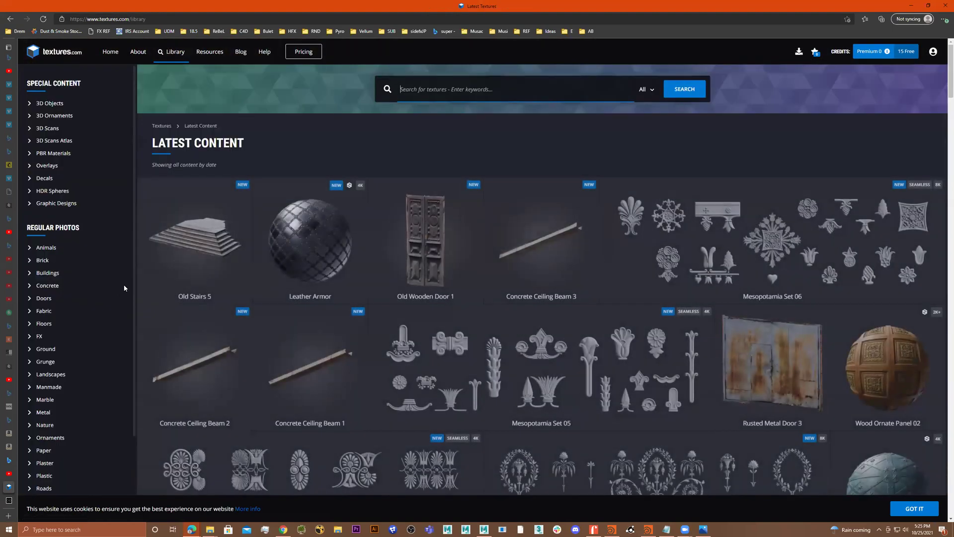
scroll(66, 306, "down", 8)
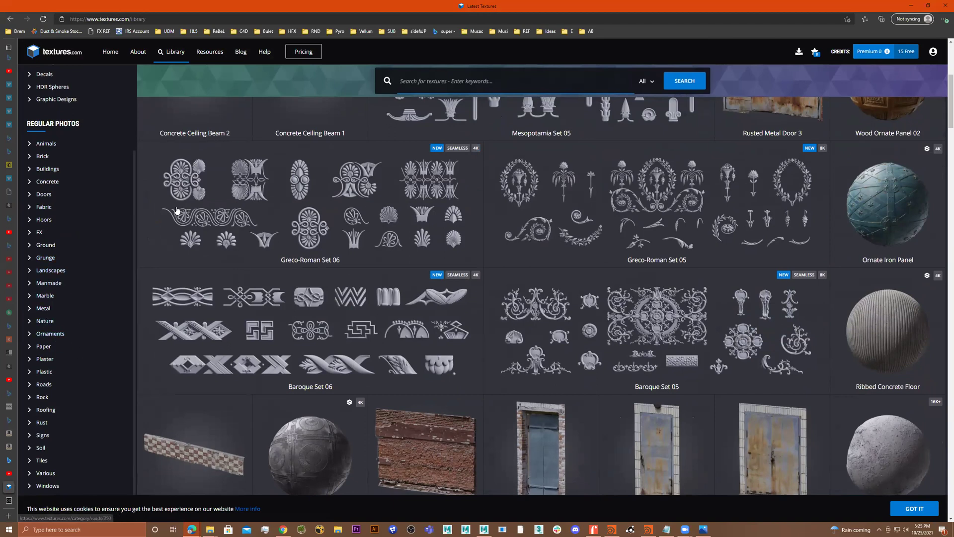
- Search the texture library for "wood" and look through the results
left_click(461, 77)
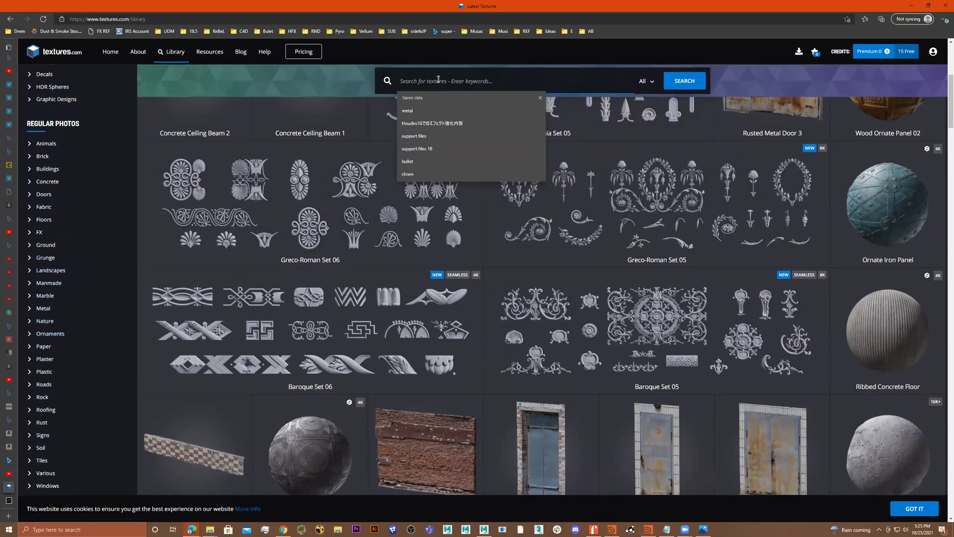
type("wood")
key("Return")
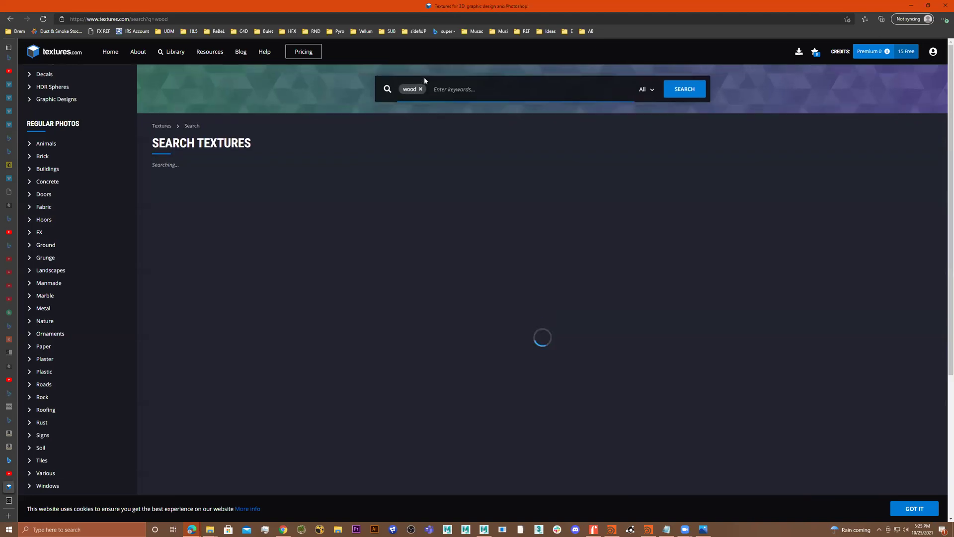
scroll(535, 256, "down", 15)
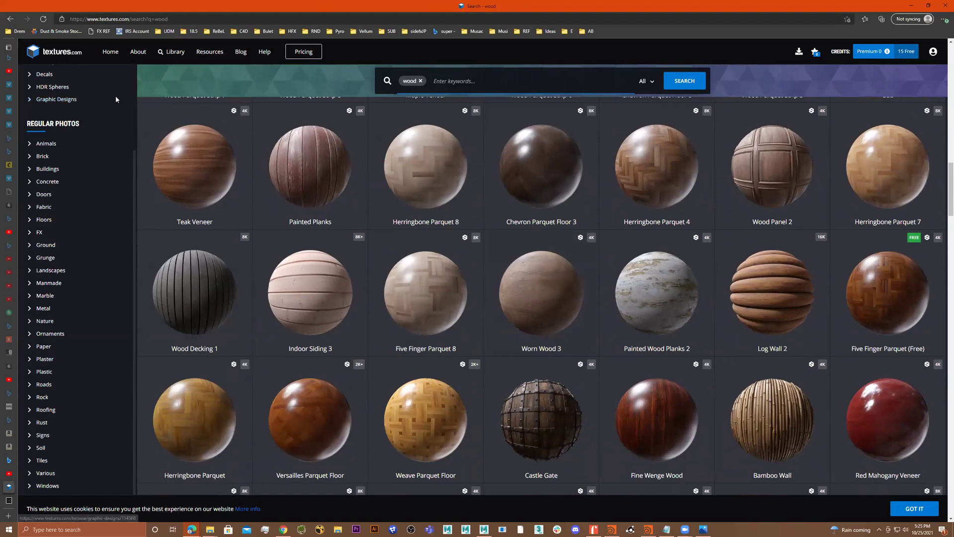
- Expand the Graphic Designs, HDR Spheres and Decals categories to see their subcategories
left_click(30, 100)
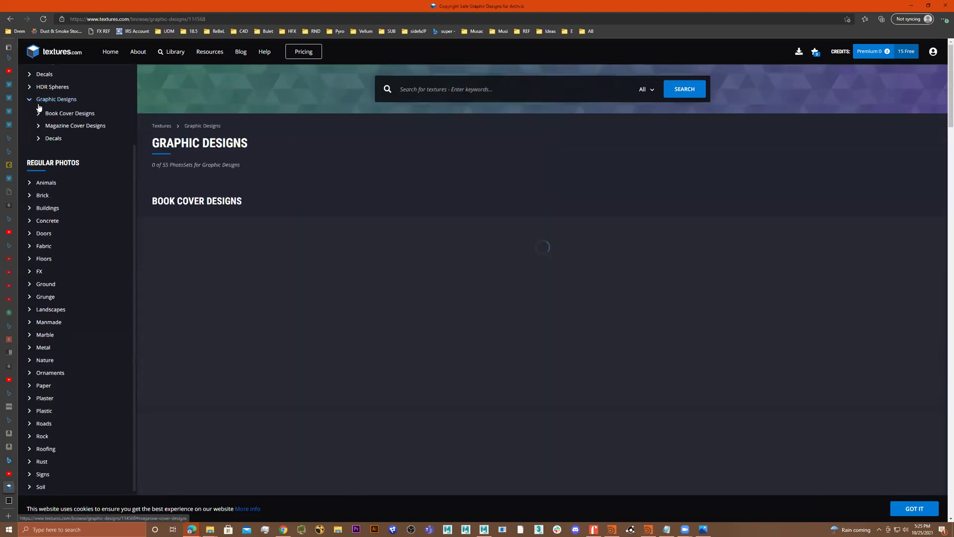
left_click(29, 86)
left_click(29, 75)
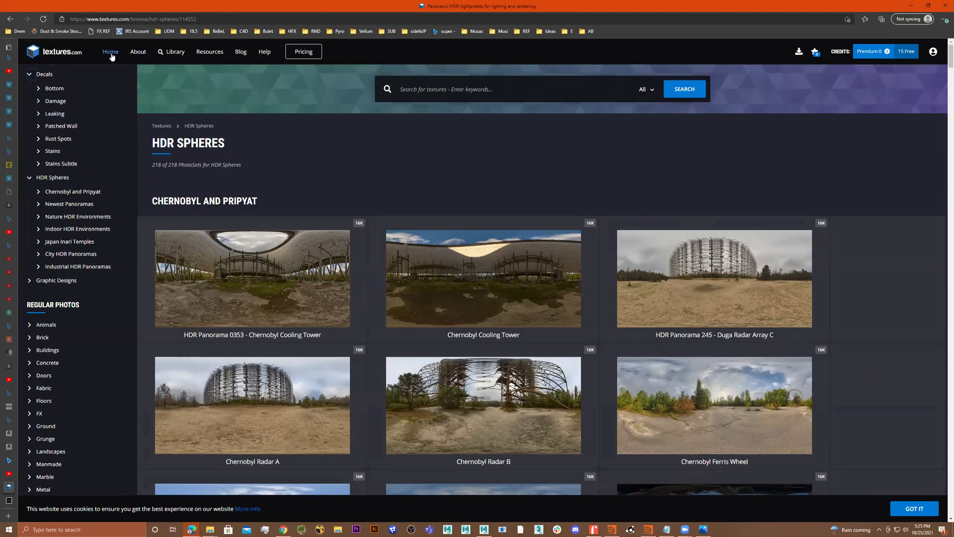
- Return to the main texture library to review its content and categories, and open a new browser tab
left_click(173, 54)
scroll(392, 253, "down", 9)
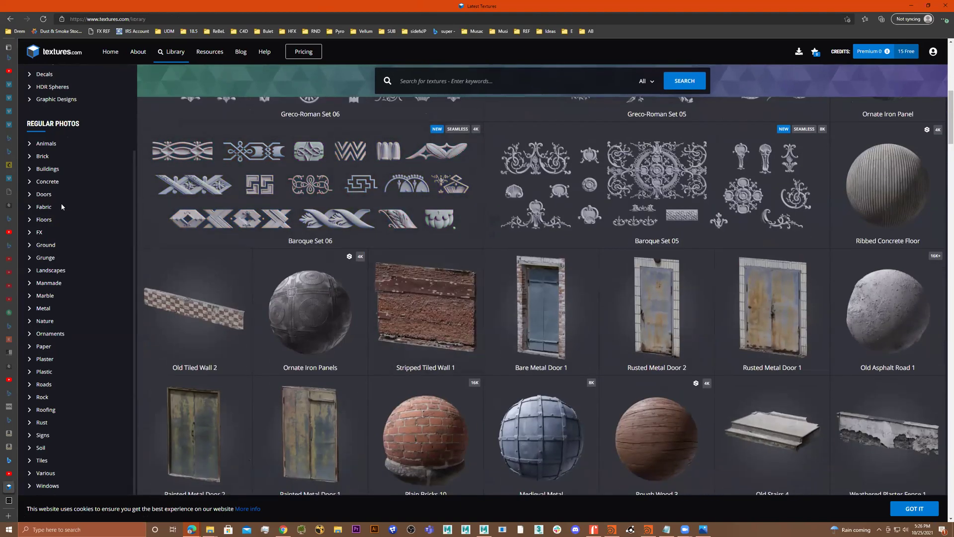
scroll(87, 389, "down", 8)
scroll(87, 389, "down", 2)
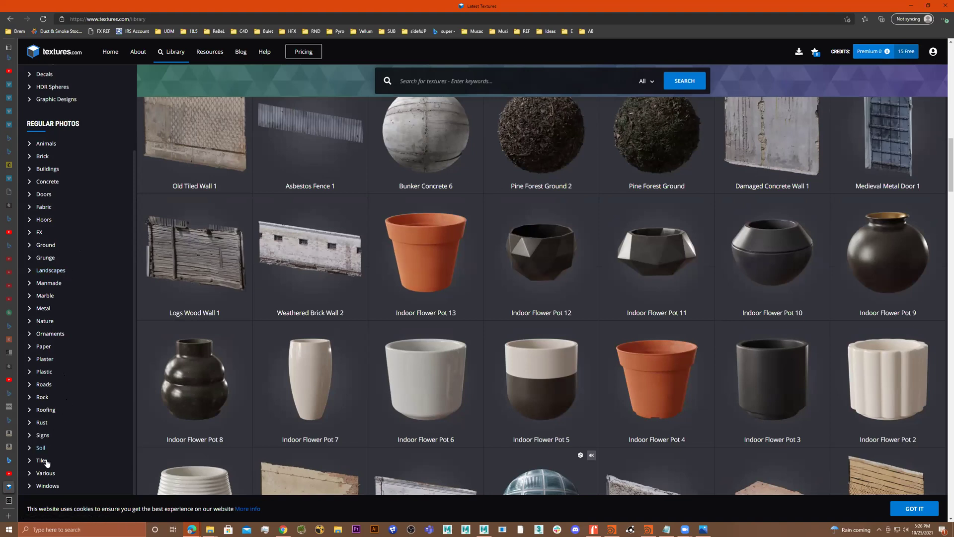
left_click(9, 515)
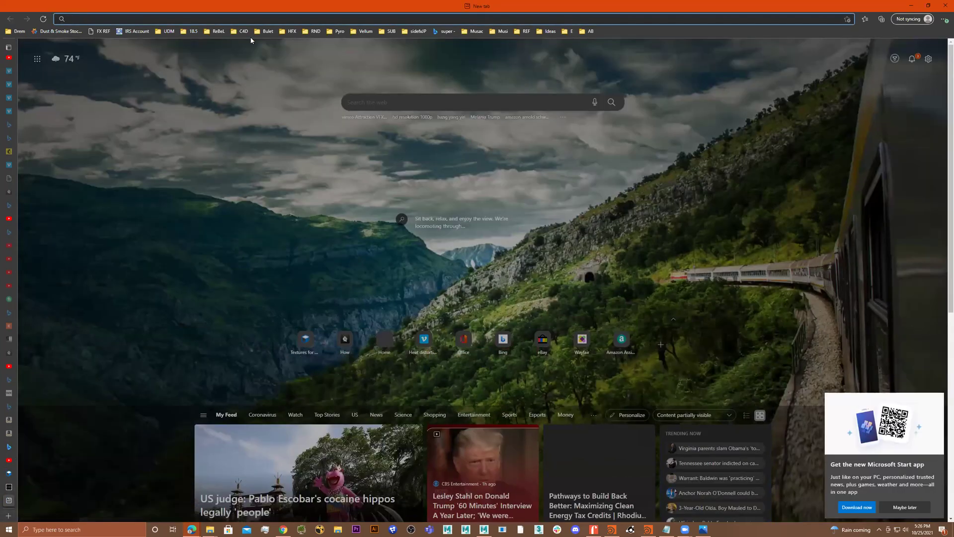
- Search the web for "wood texture" images and filter the results to extra large sizes
type("wood textyure")
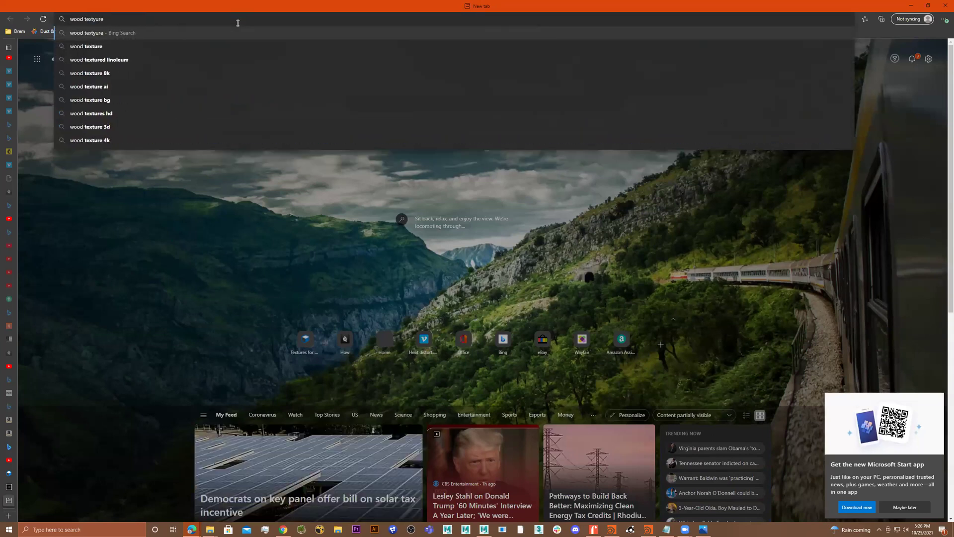
key("Down")
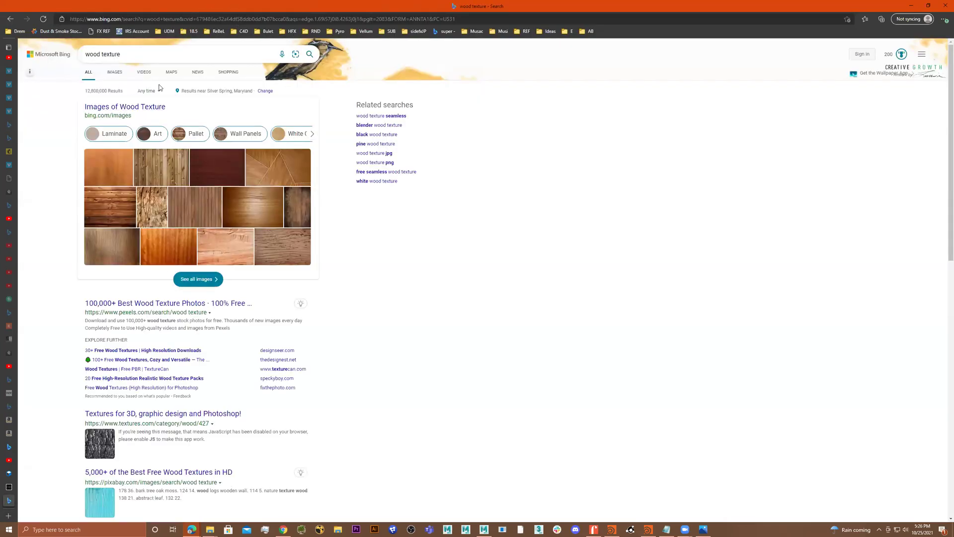
left_click(115, 73)
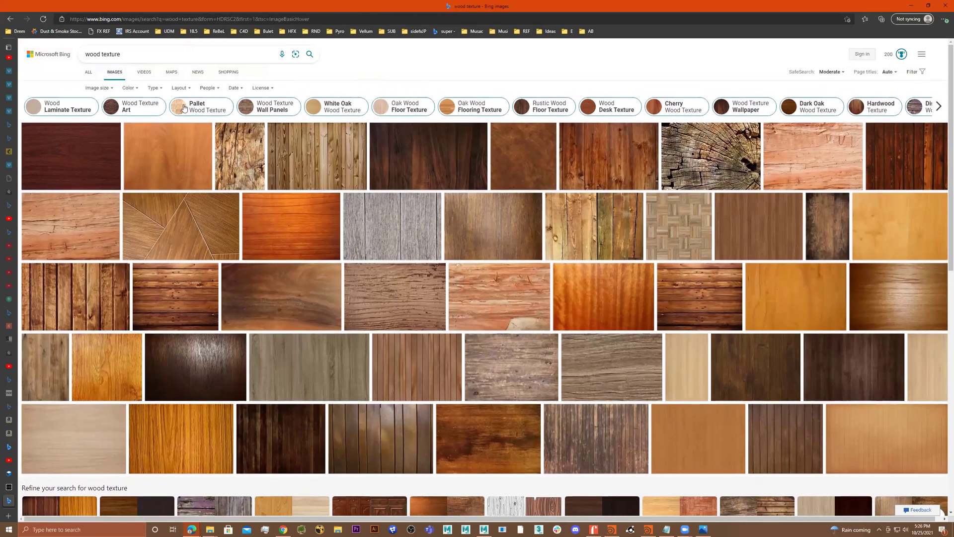
left_click(99, 89)
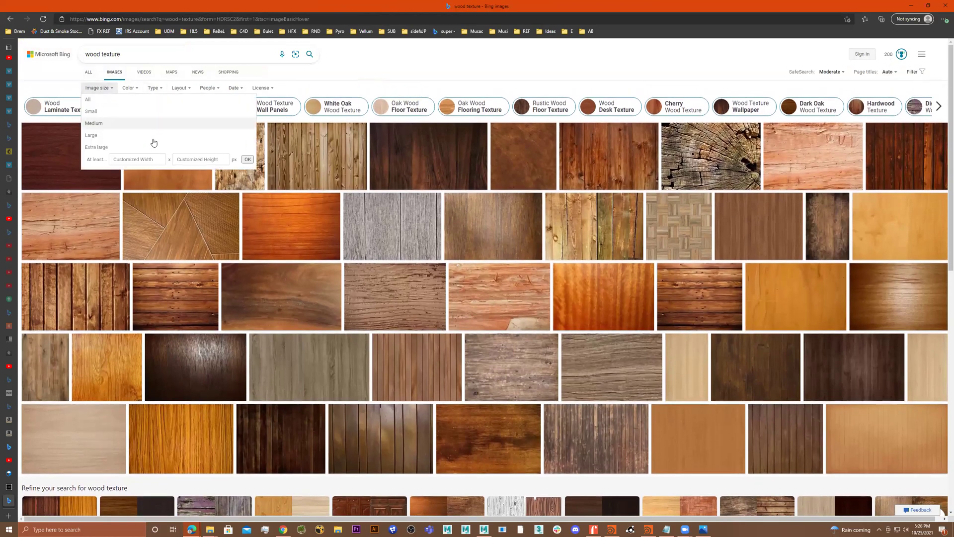
left_click(122, 152)
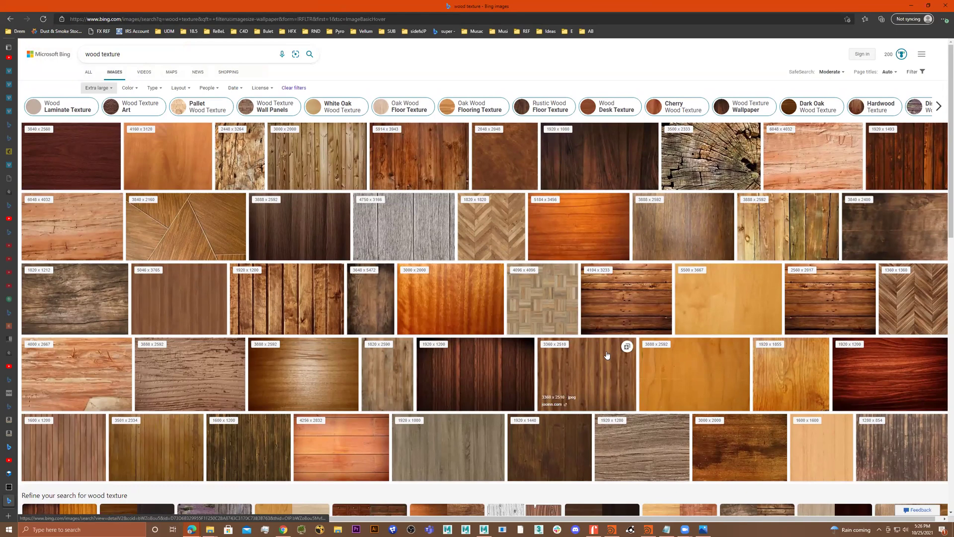
- Open the 3360 x 2510 vertical-grain walnut-brown wood image and save it as cabinetWood.jpg in the project's images folder
scroll(606, 354, "down", 3)
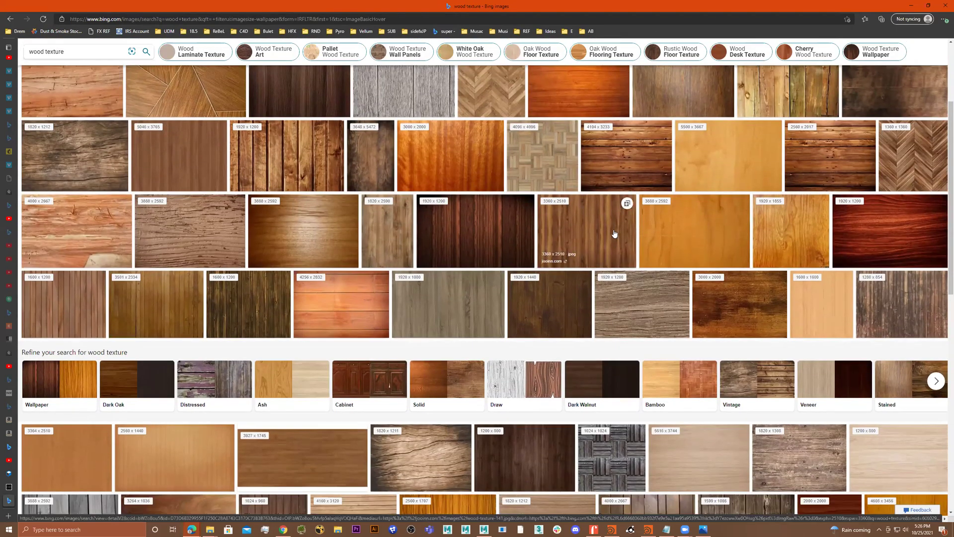
left_click(614, 234)
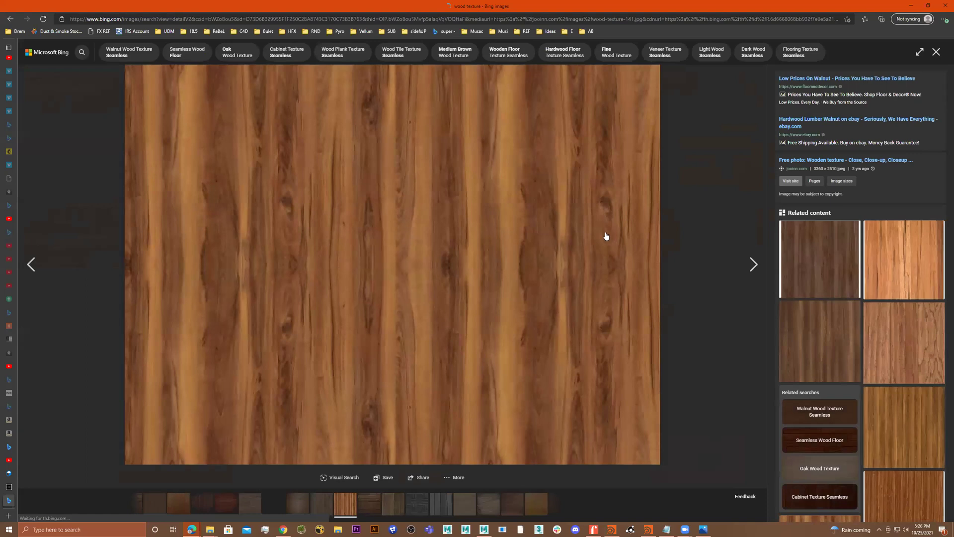
right_click(512, 238)
left_click(564, 263)
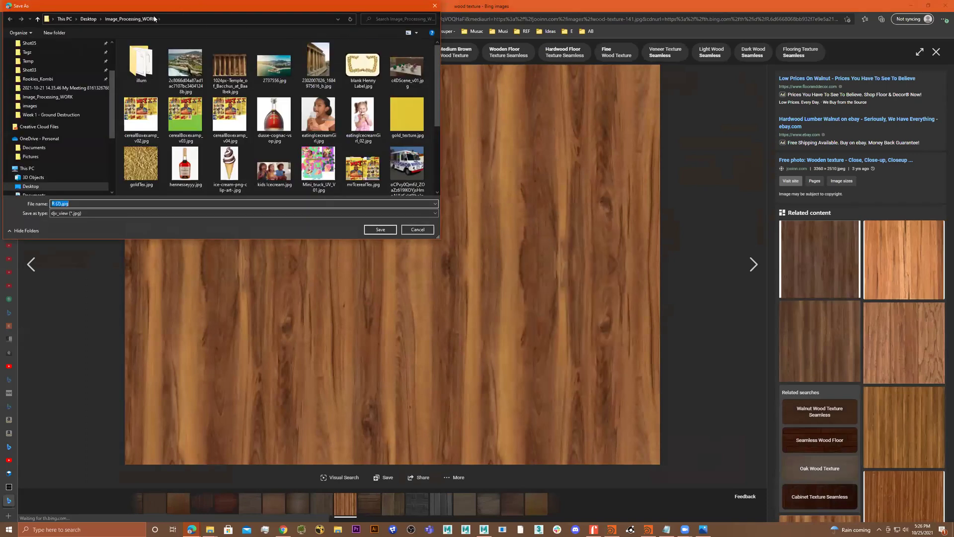
key("Return")
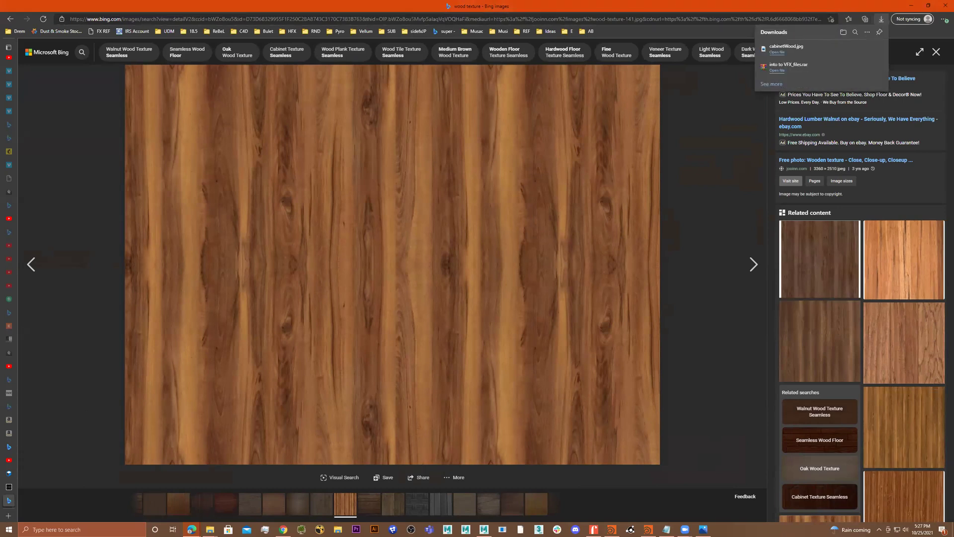
- Switch to File Explorer's project images folder and open Woodcabinet_UV.tga in Photoshop
left_click(209, 529)
left_click_drag(547, 160, 594, 166)
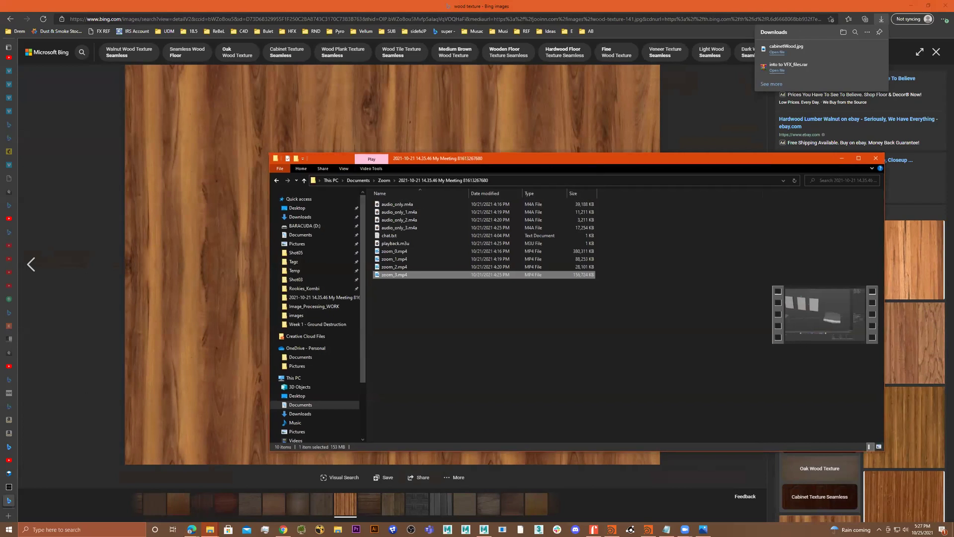
key("alt+Tab")
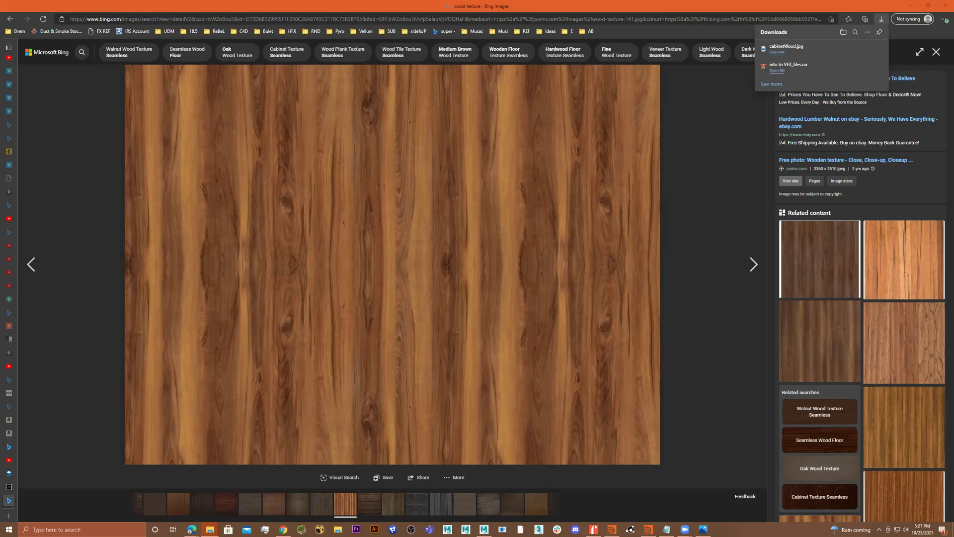
key("alt+Tab")
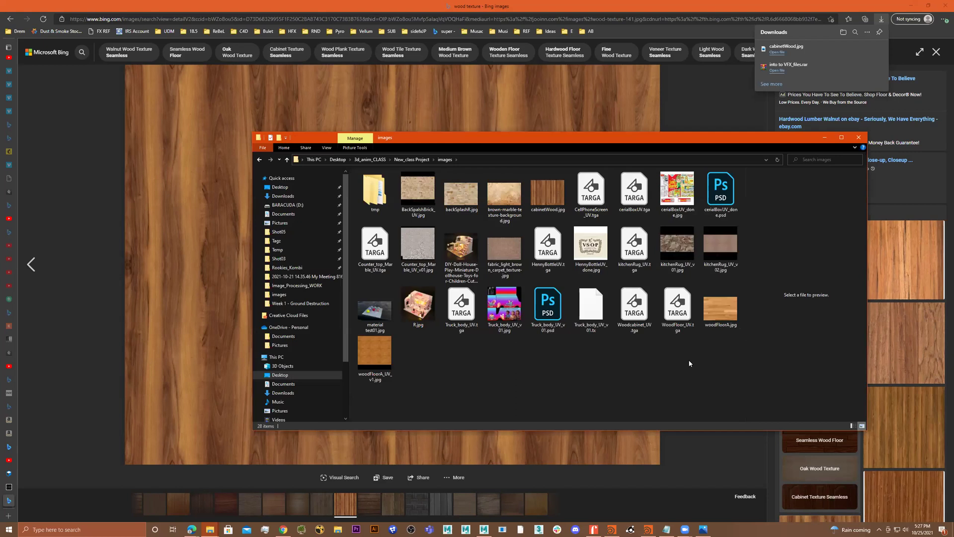
right_click(639, 311)
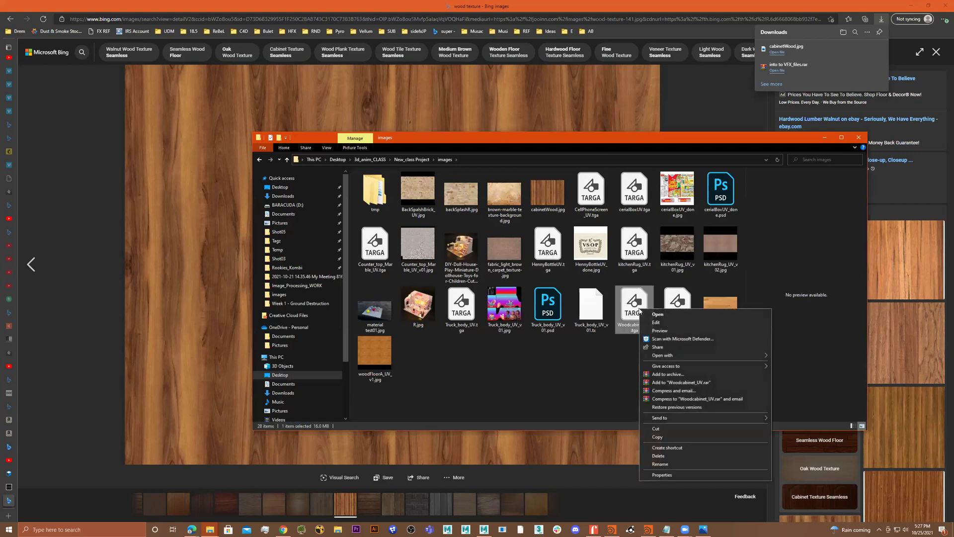
mouse_move(682, 357)
left_click(790, 355)
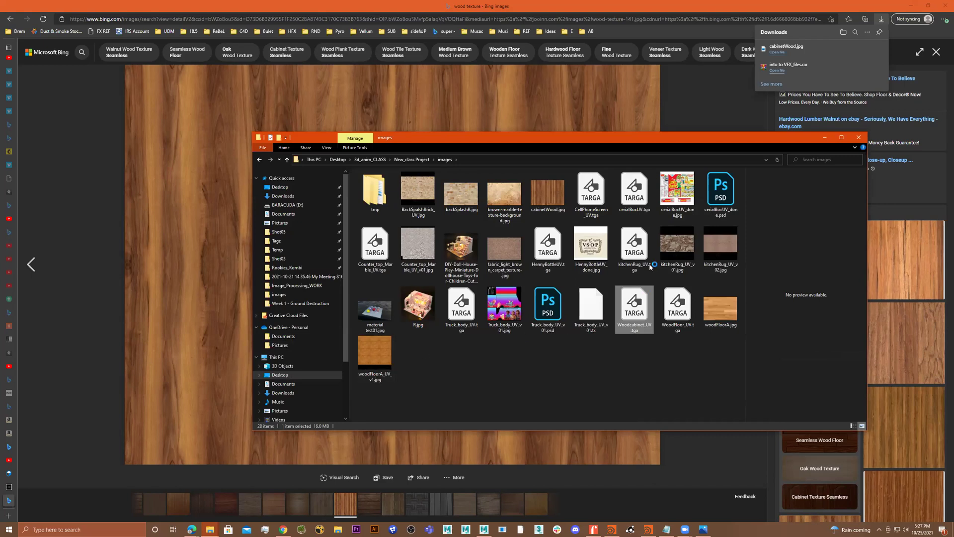
- Place cabinetWood.jpg into the UV snapshot, scaled to one panel's width and aligned with the canvas's lower-left corner
left_click(551, 191)
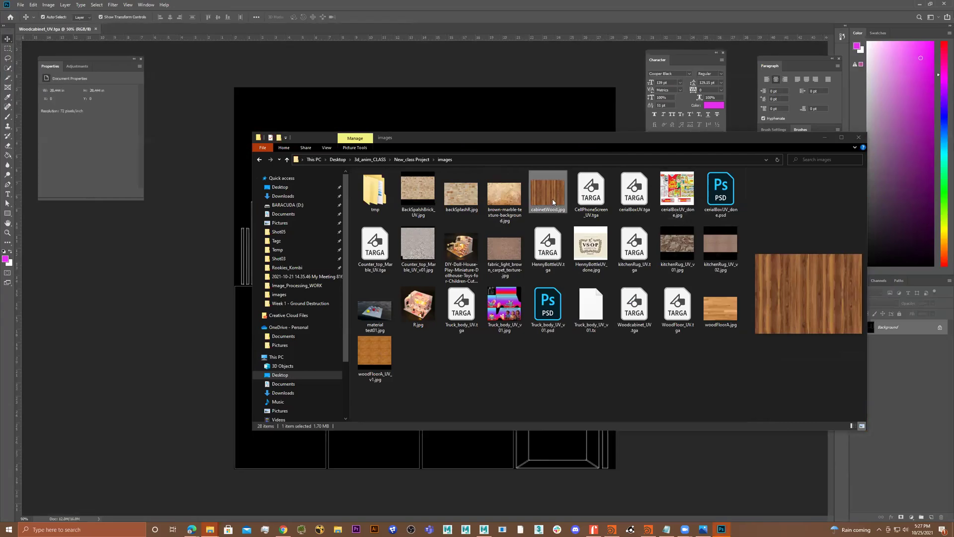
left_click_drag(555, 192, 455, 102)
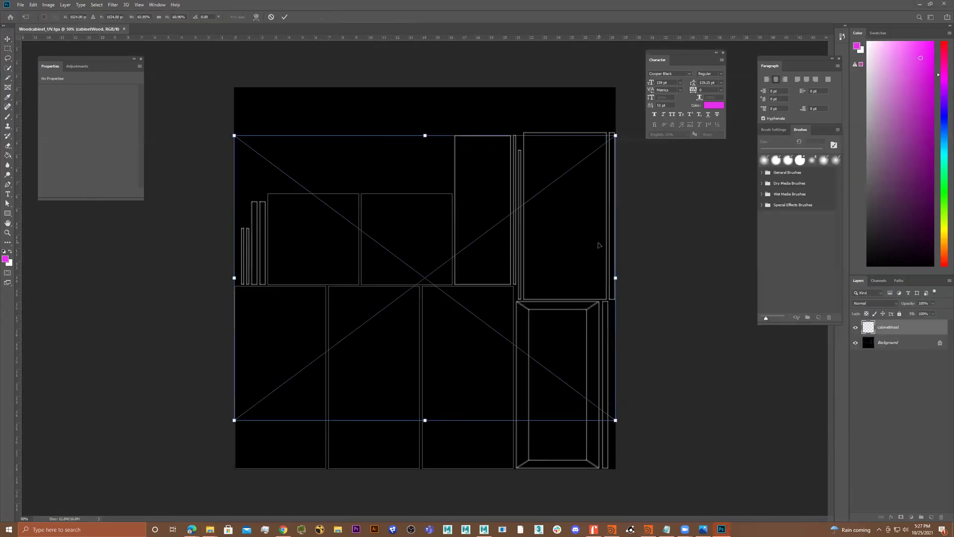
left_click_drag(615, 135, 316, 334)
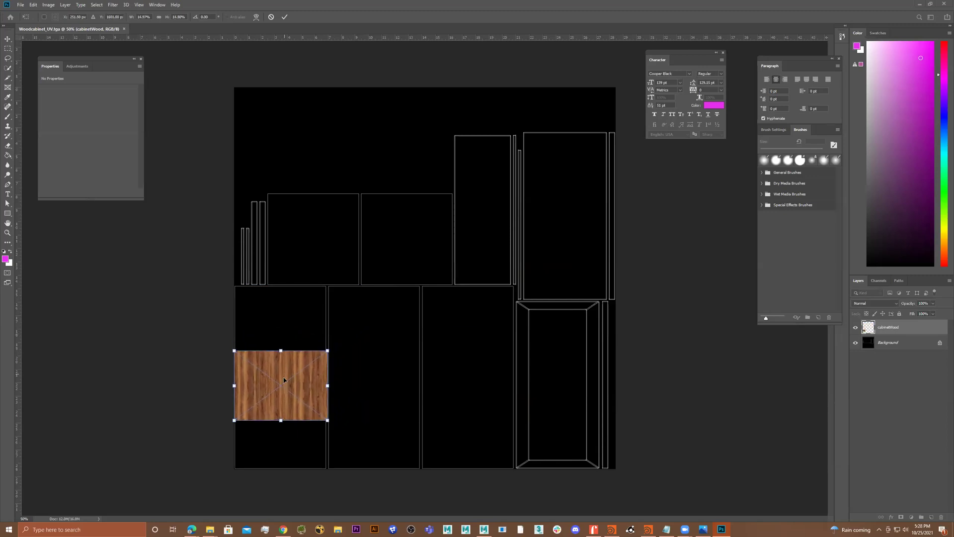
left_click_drag(286, 378, 285, 427)
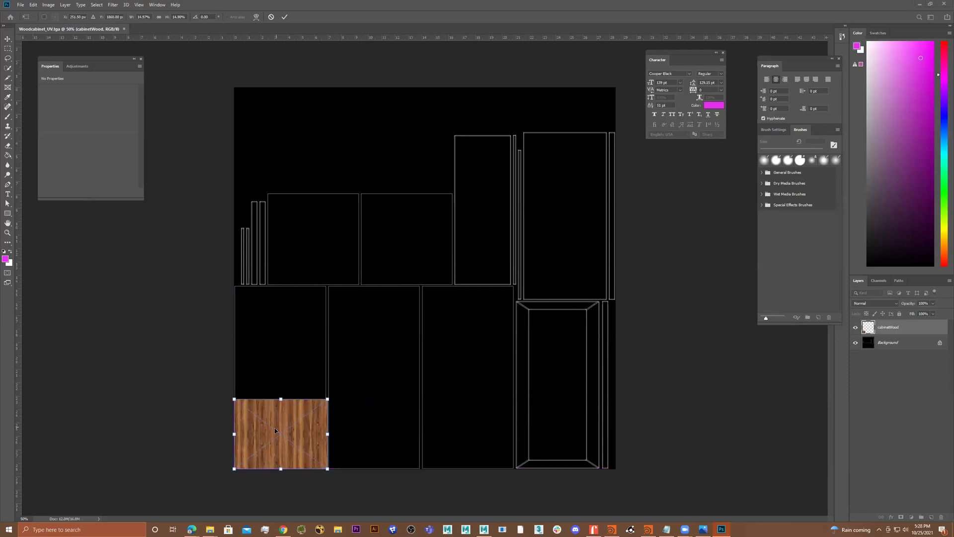
key("Return")
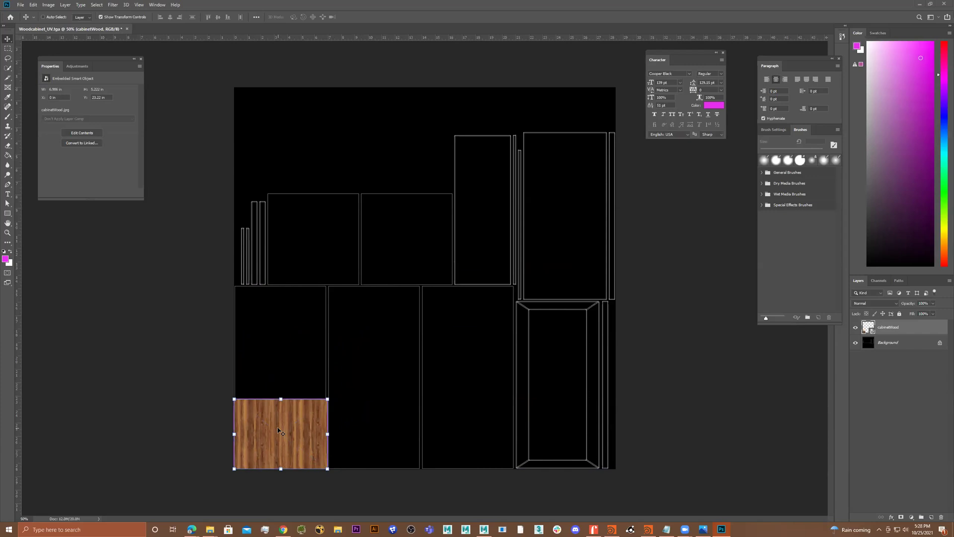
- Duplicate the wood tile directly above itself, and stack a copy of both tiles on top to form a four-tile column
left_click_drag(278, 430, 293, 360, "alt")
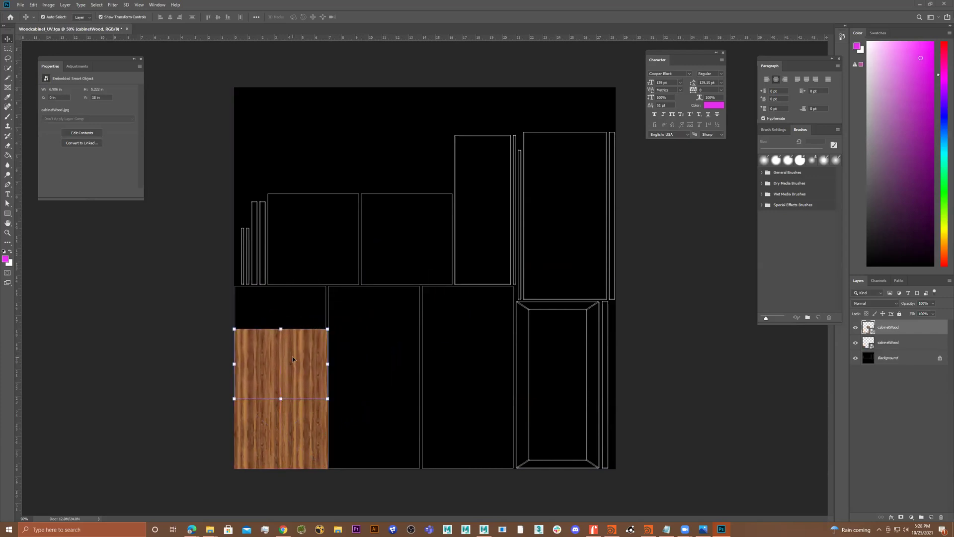
left_click(301, 423, "shift")
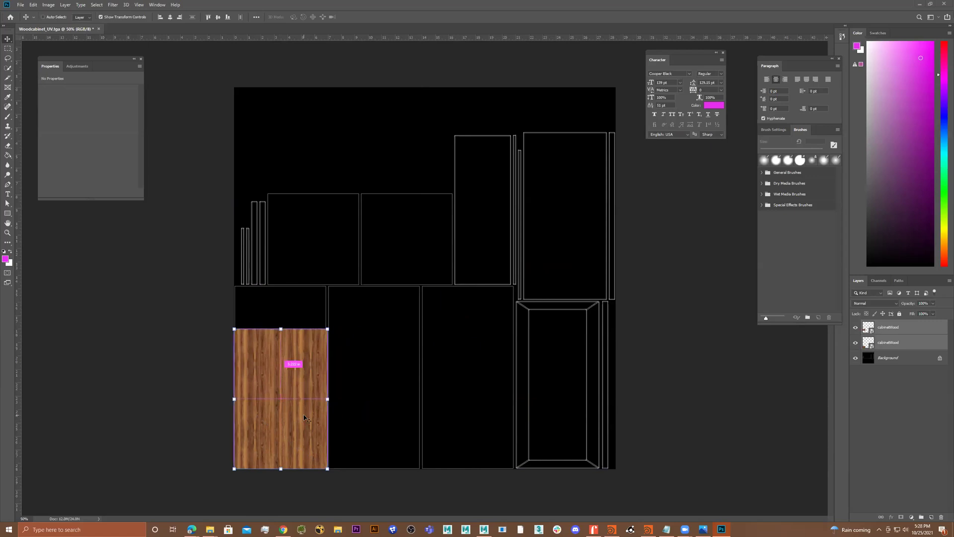
key("ctrl+c")
key("ctrl+v")
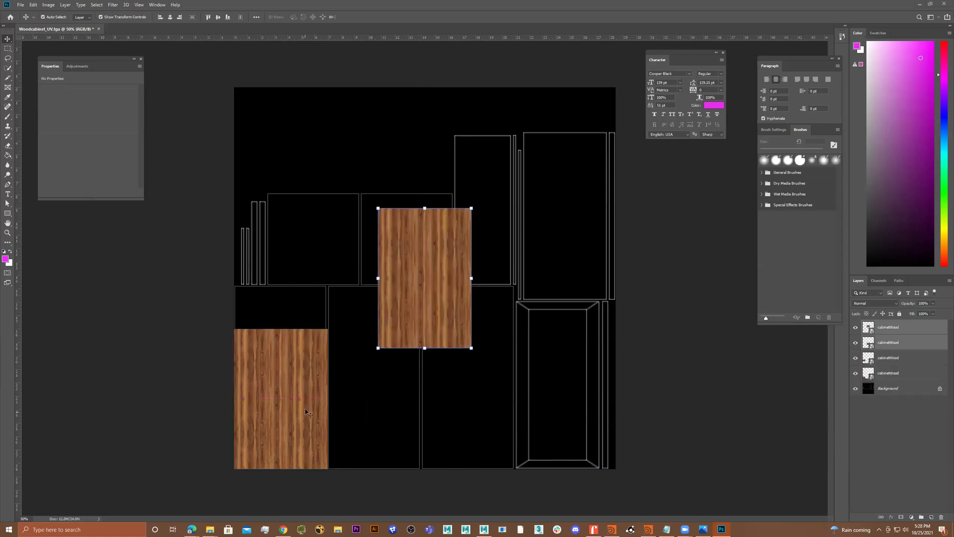
left_click_drag(437, 280, 296, 259)
- Merge the four stacked cabinetWood layers into a single layer
left_click(307, 378, "shift")
left_click(305, 429, "shift")
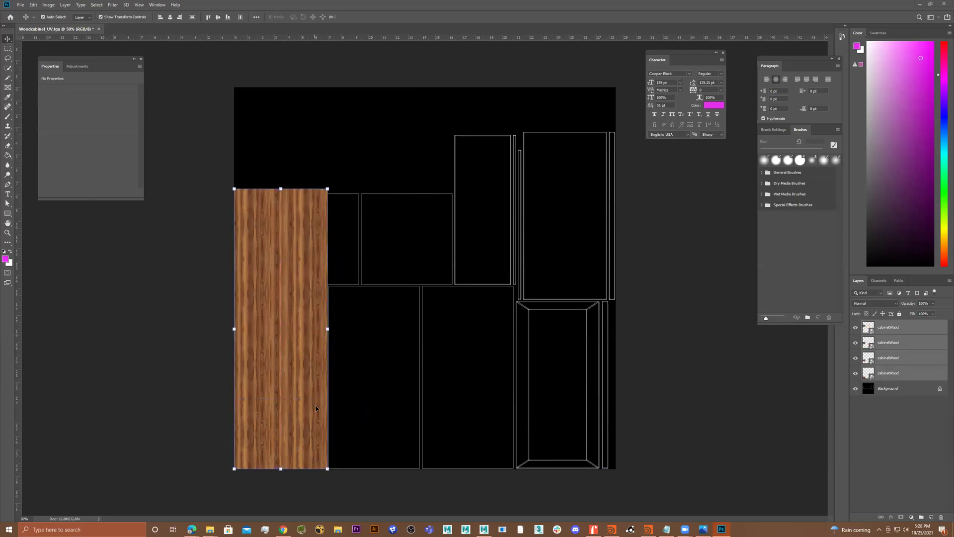
right_click(889, 338)
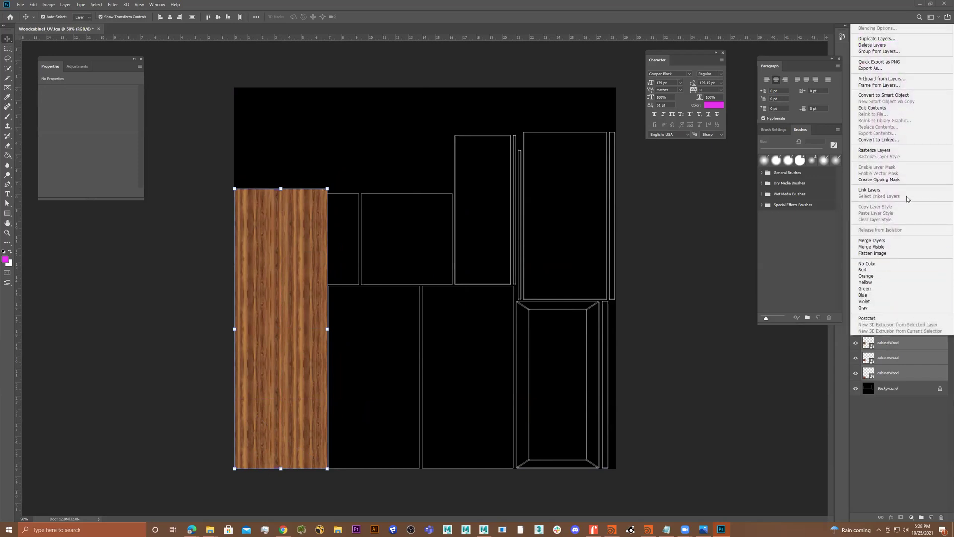
left_click(894, 240)
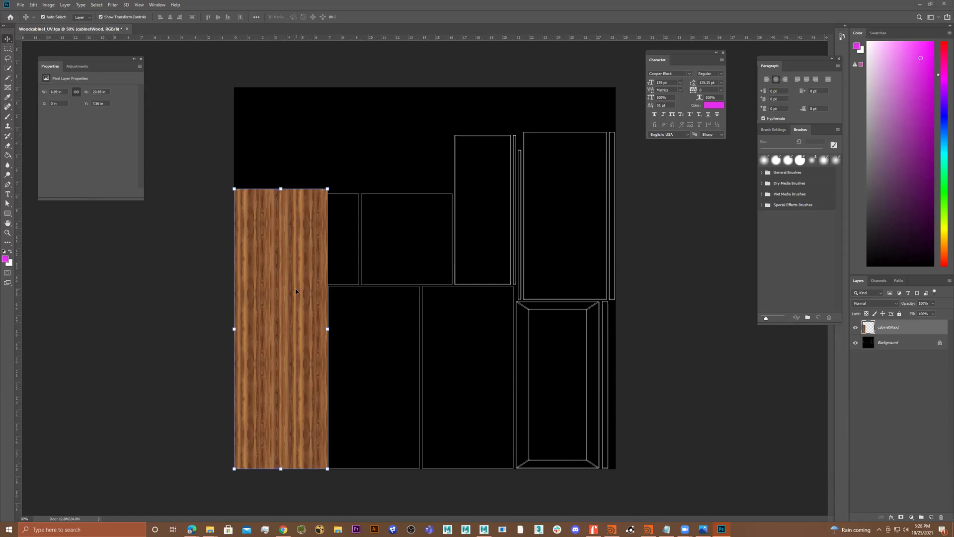
- Copy the merged wood strip side by side across the UV layout, and place another pair over the upper-right UV shells
key("ctrl+v")
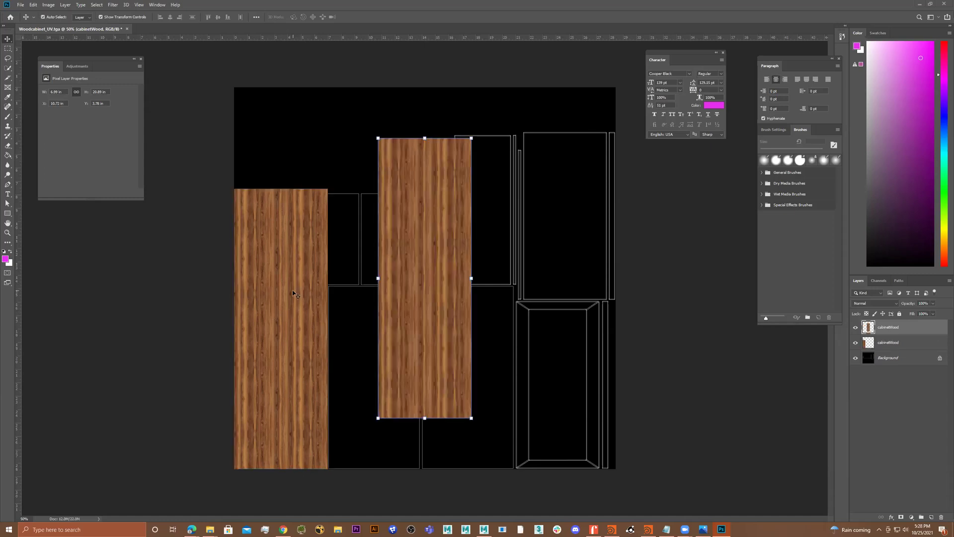
left_click_drag(438, 274, 390, 324)
left_click(294, 322, "shift")
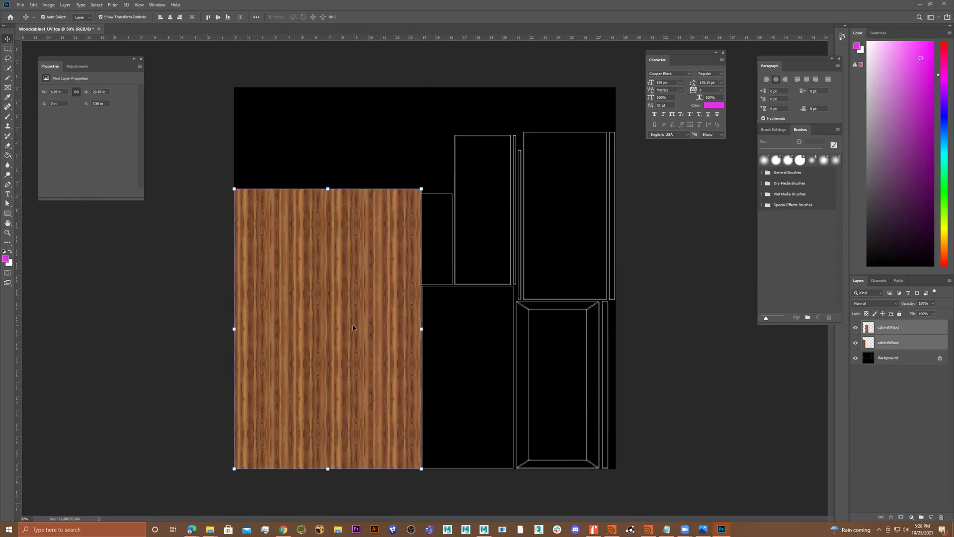
left_click_drag(353, 328, 504, 367, "alt")
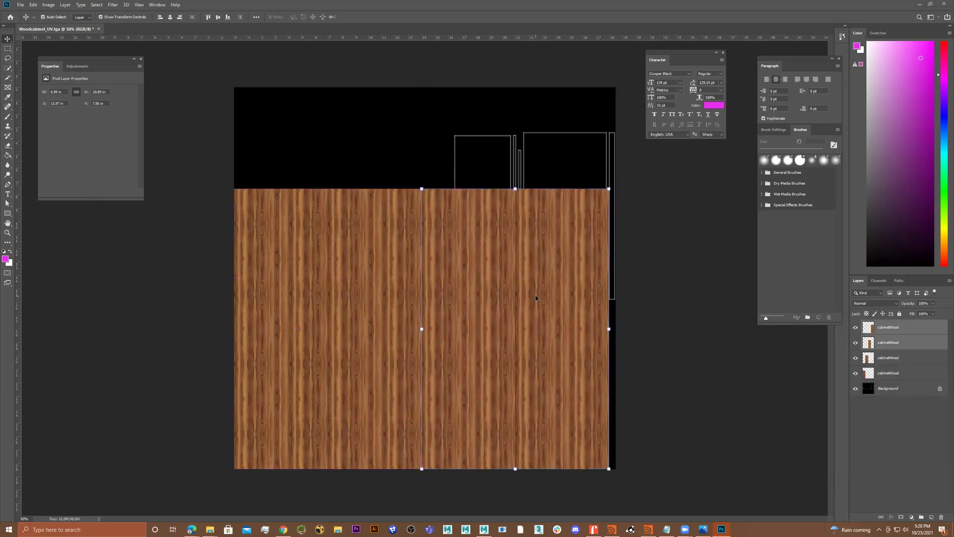
key("ctrl+v")
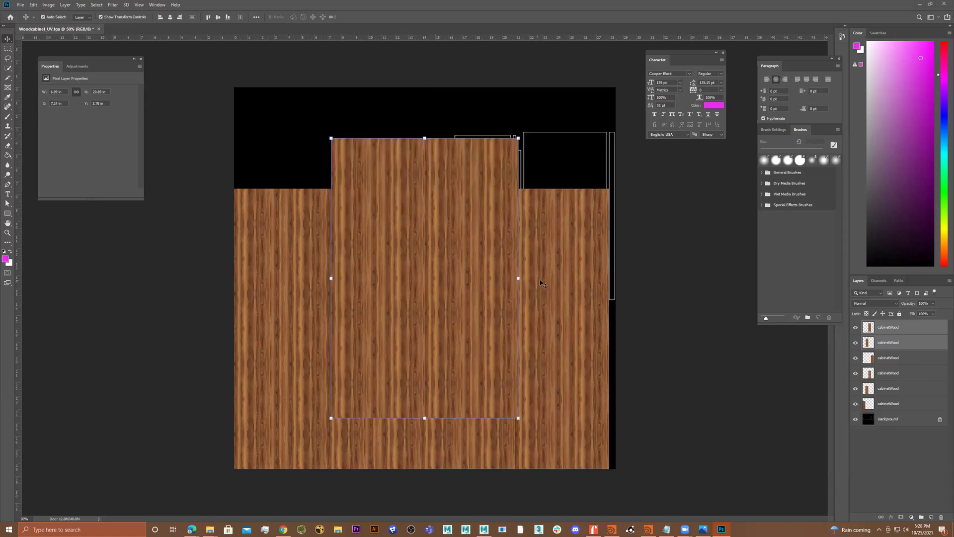
left_click_drag(472, 288, 560, 58)
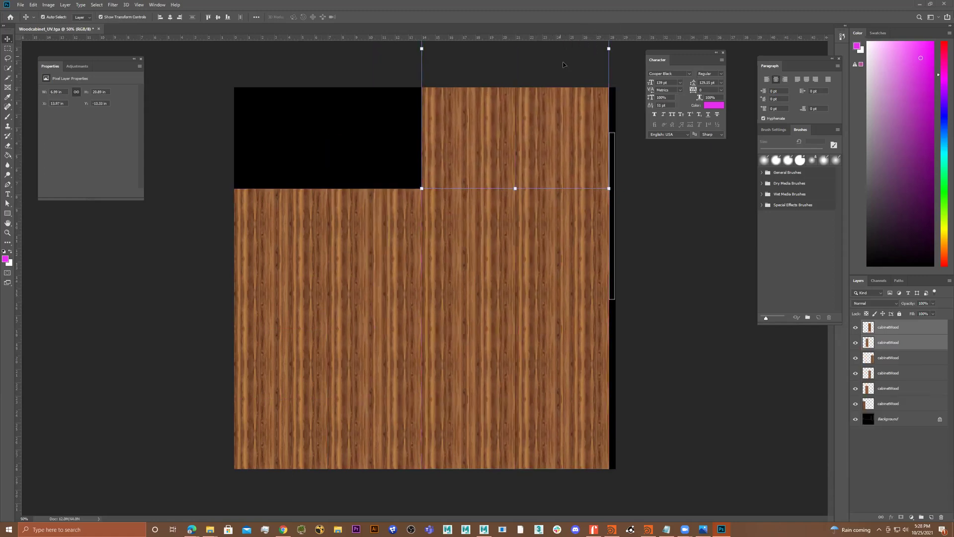
- Copy one wood strip to the canvas's right edge to cover the remaining narrow UV shell, and deselect the layers
left_click(590, 229)
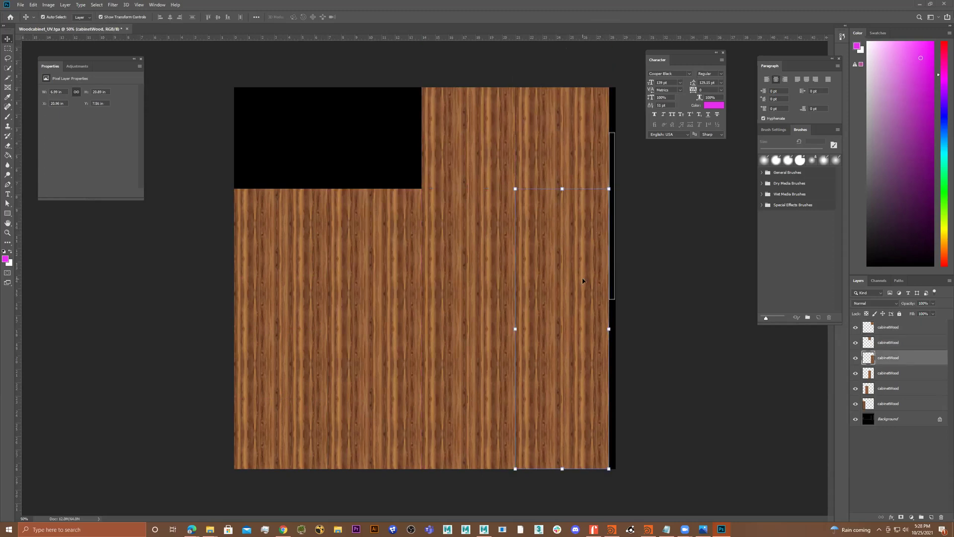
key("ctrl+c")
key("ctrl+v")
left_click_drag(448, 269, 657, 250)
left_click(504, 279)
left_click(714, 401)
- Save the layered texture as Woodcabinet_UV_v01.psd in the project's images folder
left_click(20, 5)
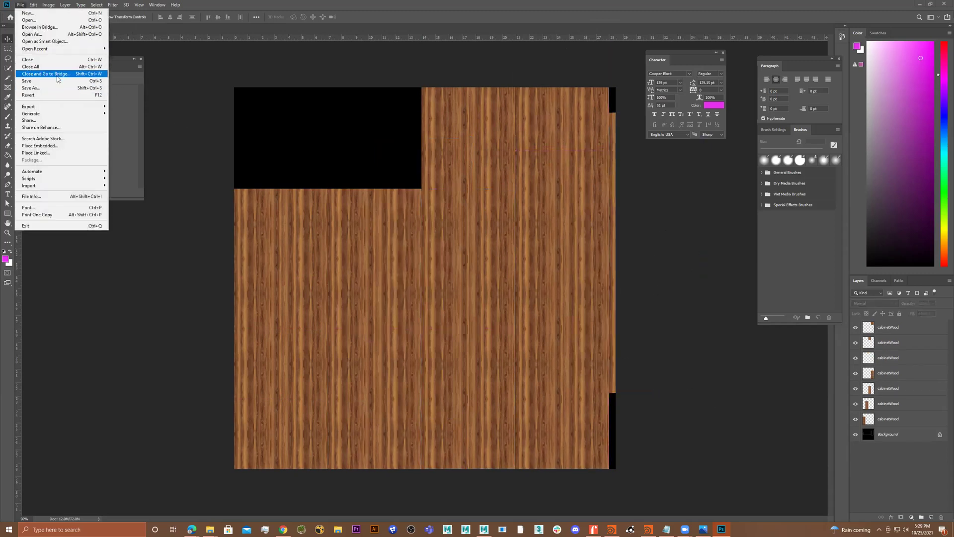
left_click(57, 82)
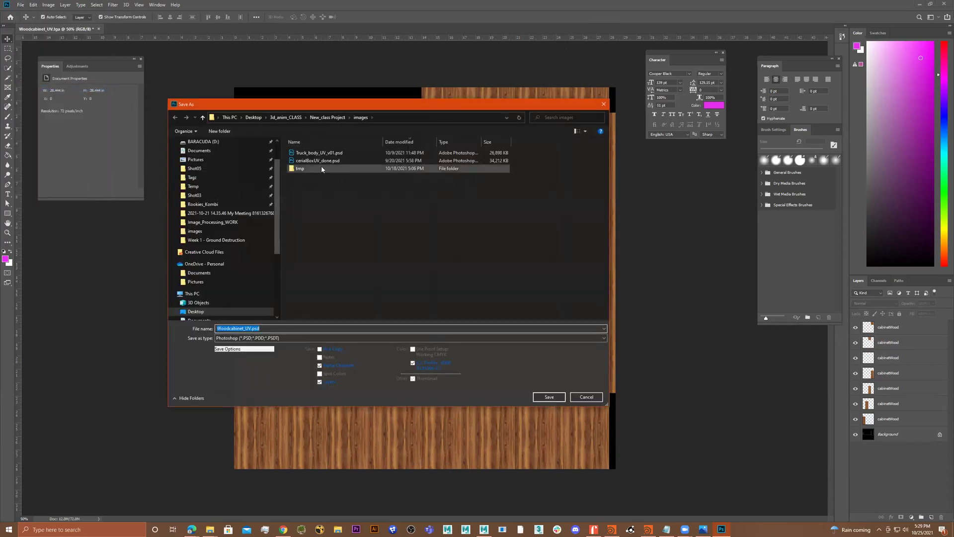
left_click(250, 328)
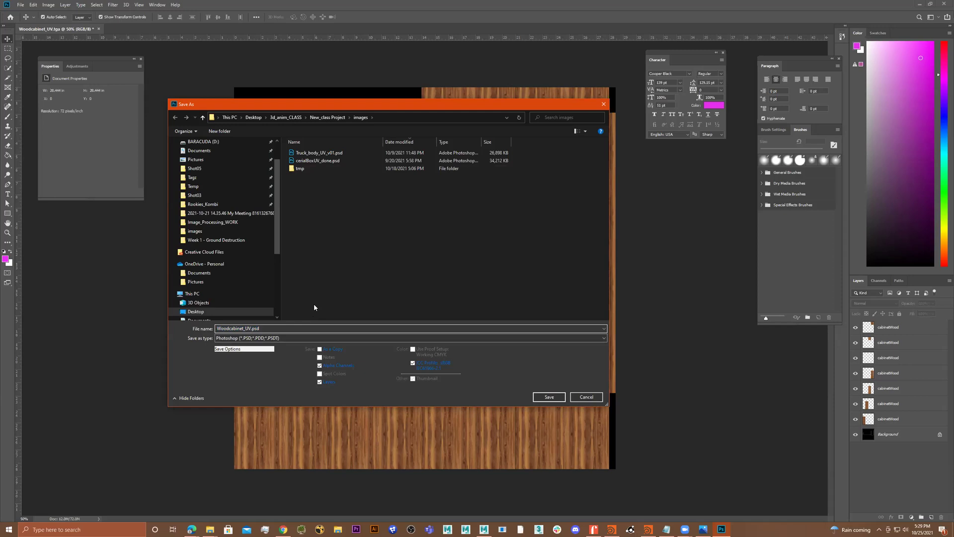
type("_v01")
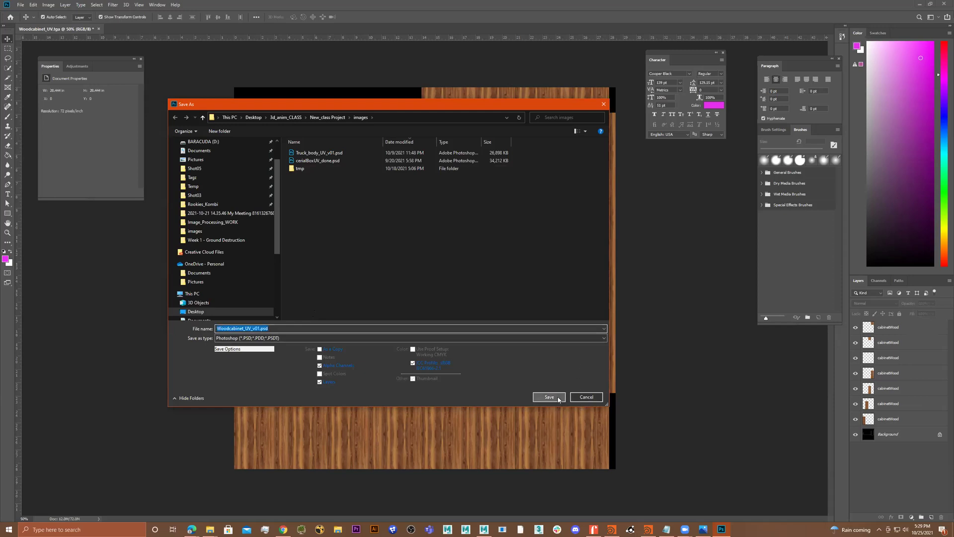
left_click(549, 397)
left_click(188, 70)
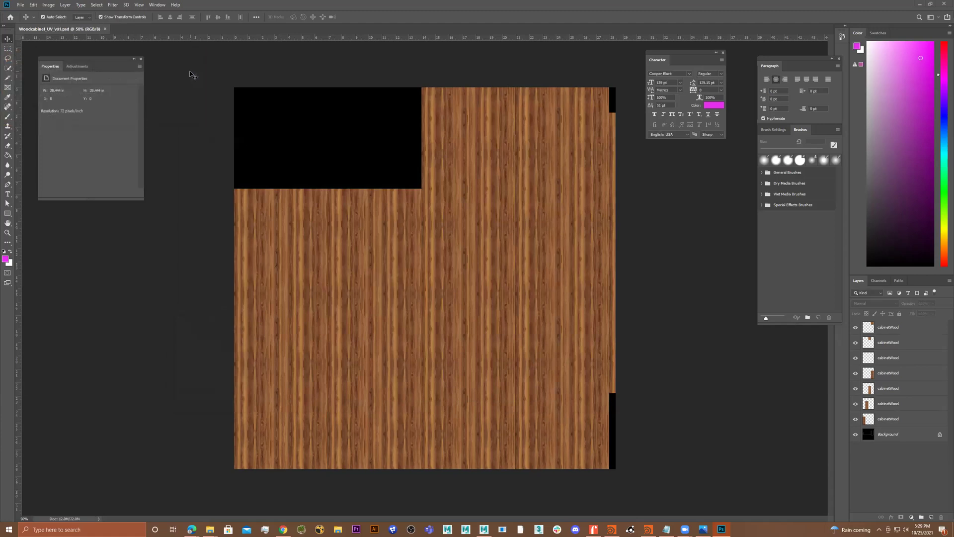
- Save a JPEG copy of the texture as Woodcabinet_UV_v01.jpg in the images folder, with Maximum quality and Baseline ("Standard") format
left_click(23, 7)
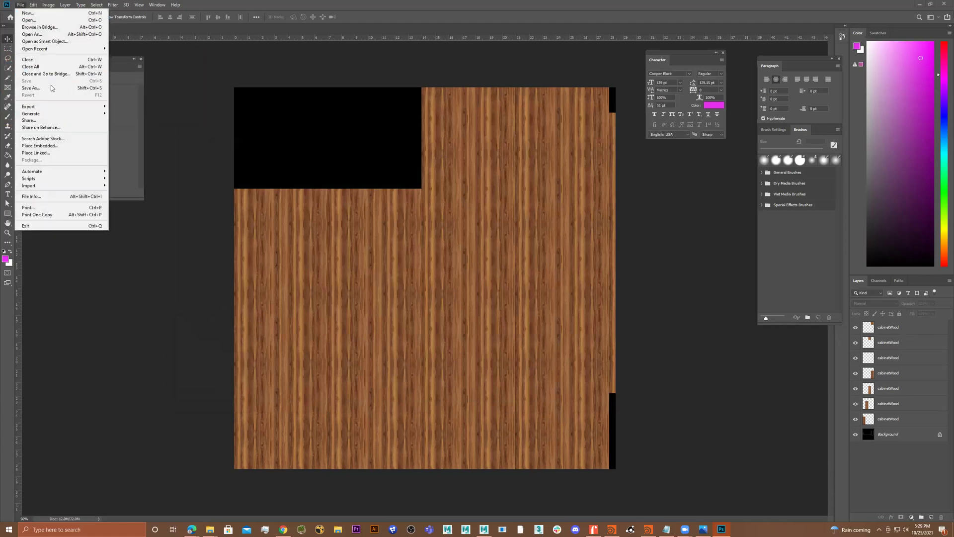
left_click(34, 85)
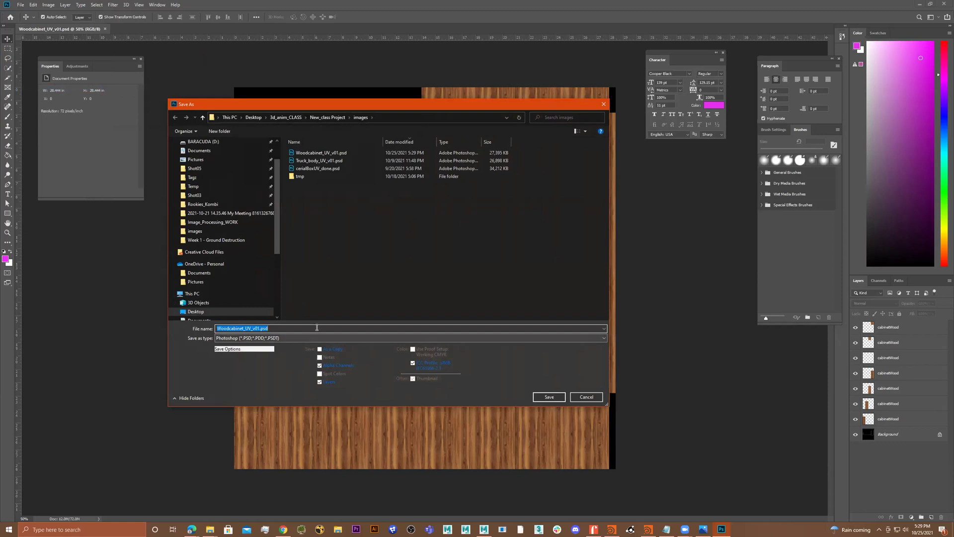
left_click(305, 337)
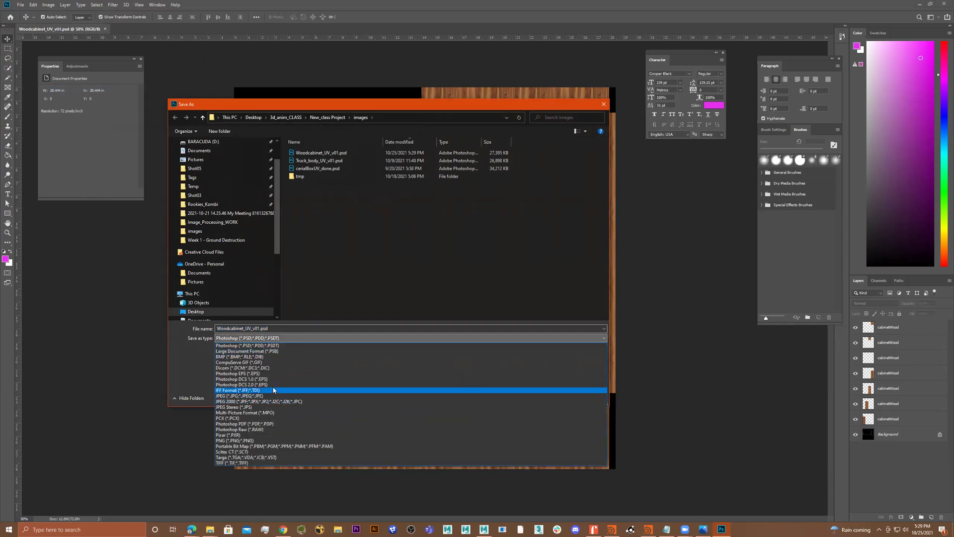
left_click(272, 396)
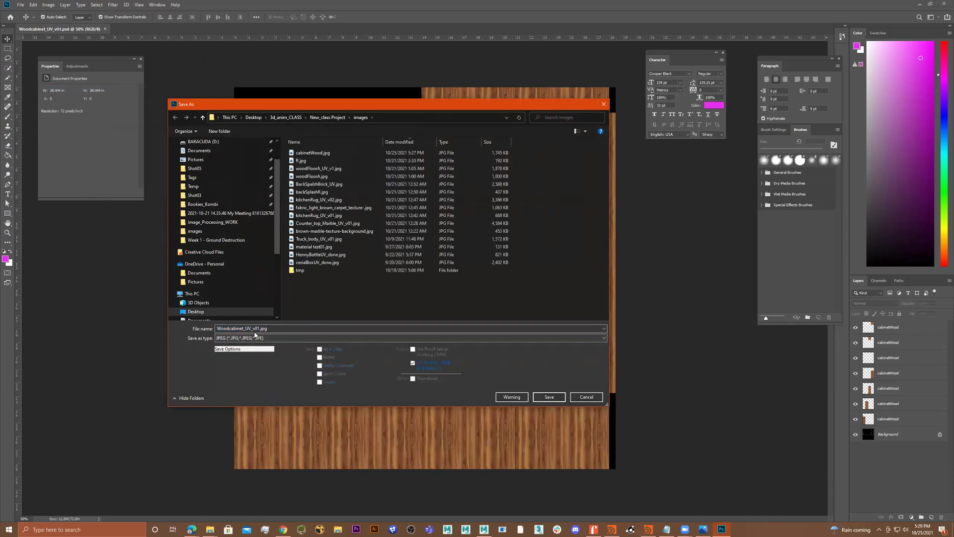
left_click(549, 396)
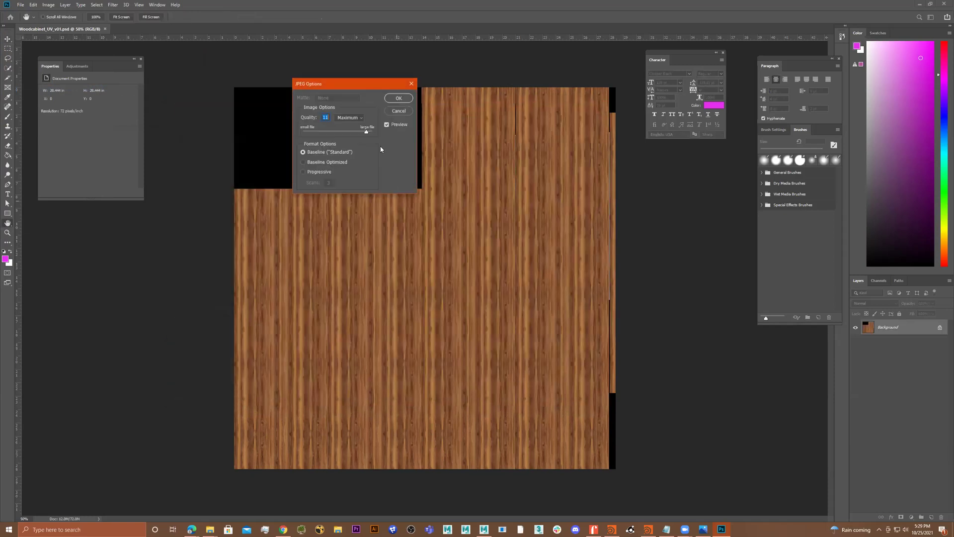
left_click_drag(366, 131, 371, 134)
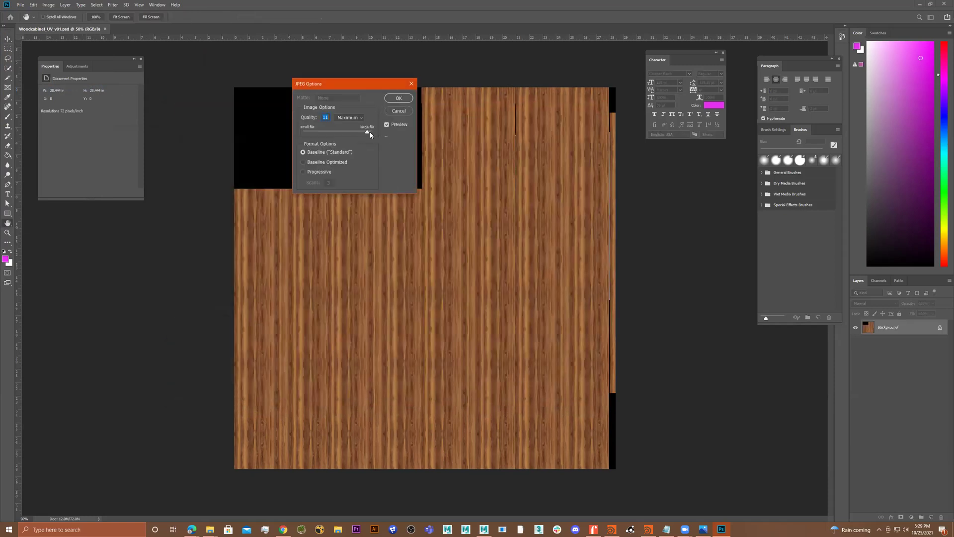
left_click(398, 98)
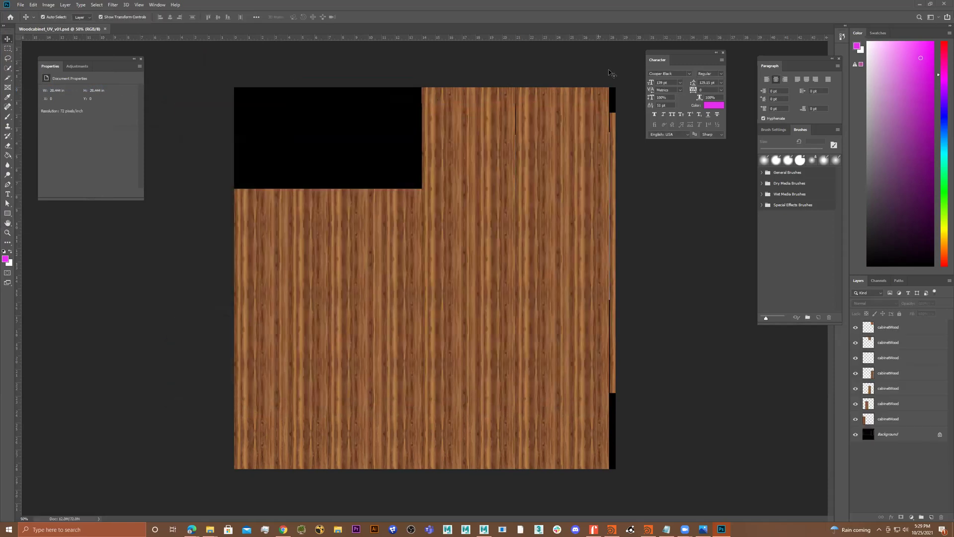
- Minimize Photoshop and the browser, switch to Maya, and maximize its window
left_click(919, 4)
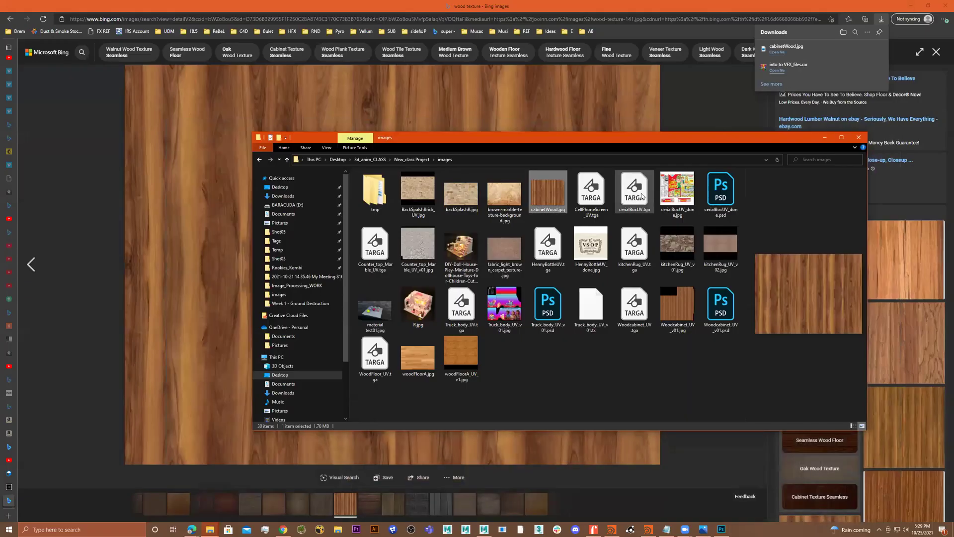
left_click(923, 5)
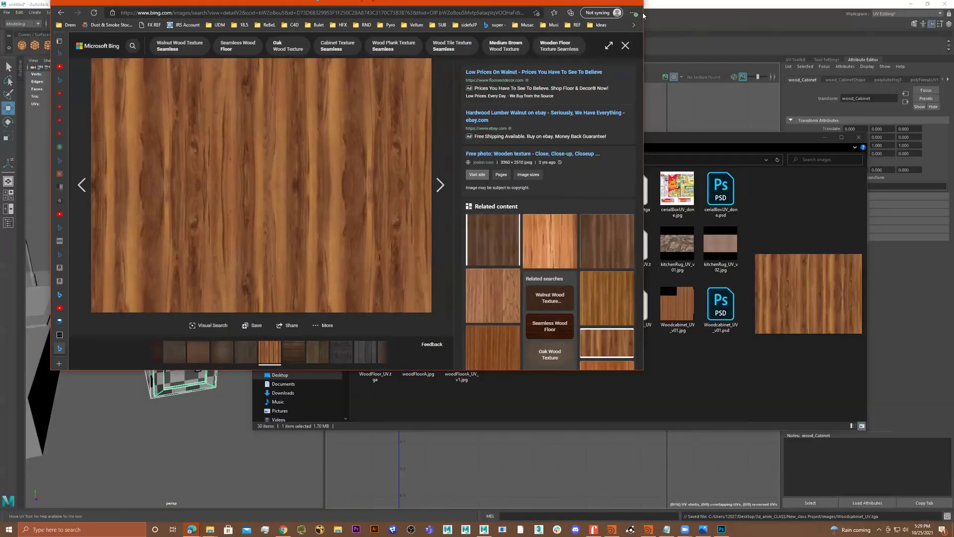
left_click_drag(567, 1, 580, 86)
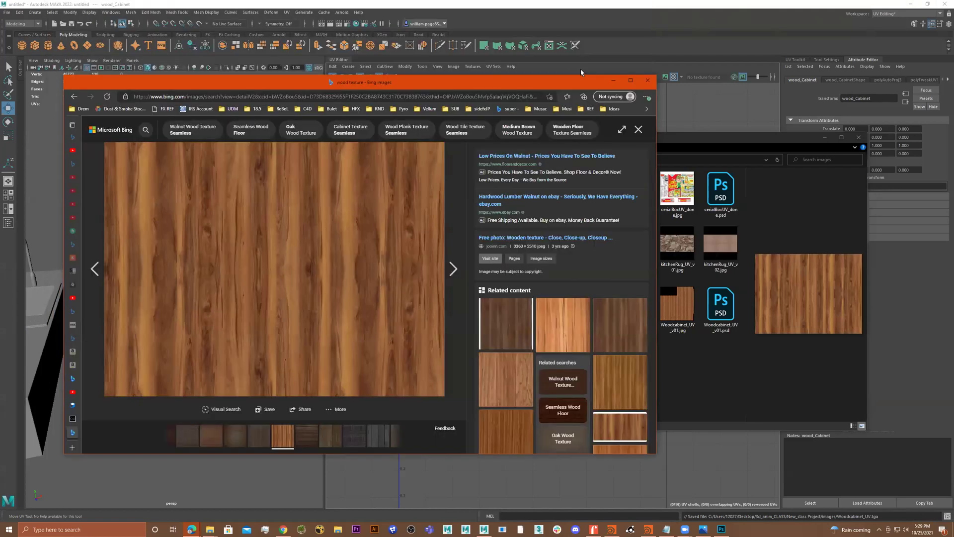
left_click(615, 83)
left_click_drag(675, 3, 609, 63)
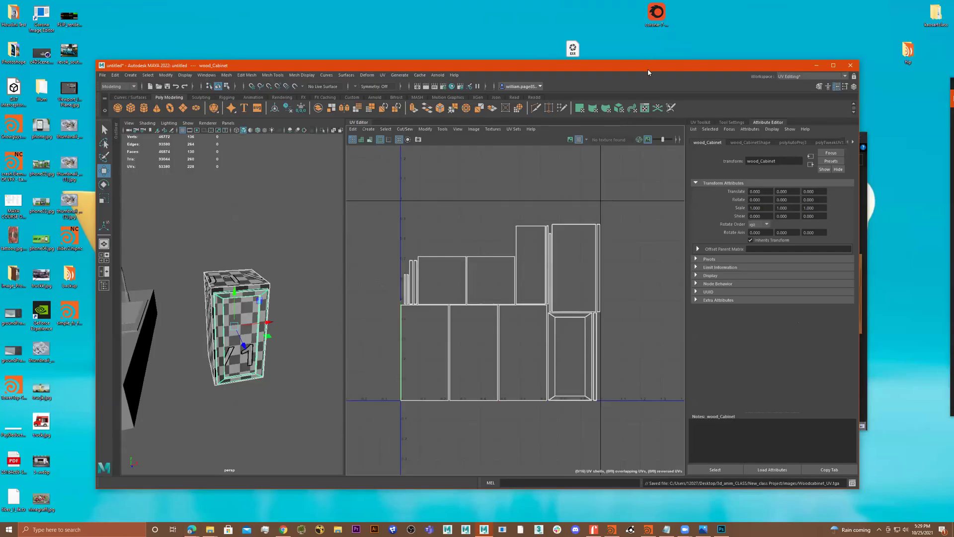
double_click(648, 63)
- Change the workspace from UV Editing to Maya Classic
scroll(205, 304, "down", 2)
scroll(204, 304, "down", 1)
left_click(905, 14)
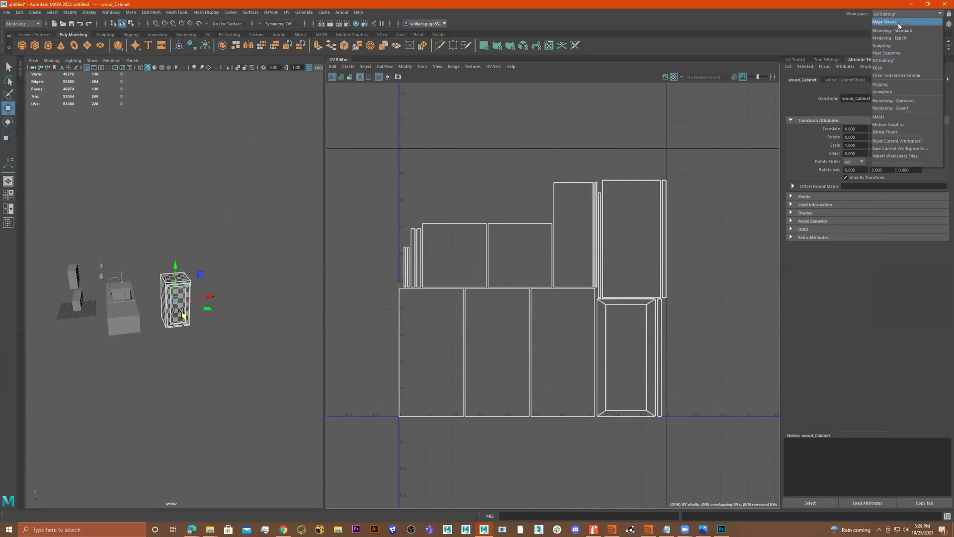
left_click(898, 22)
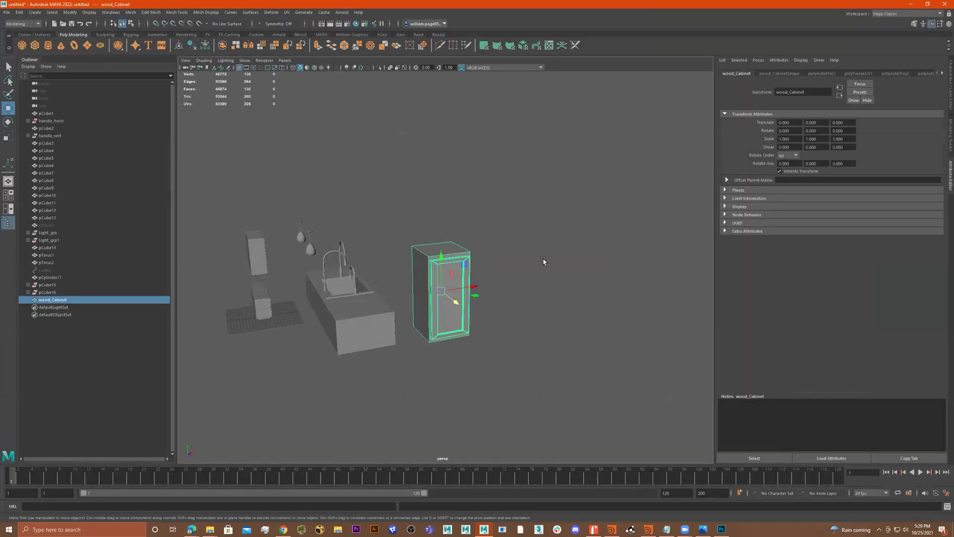
- Assign a new Arnold aiStandardSurface material to the wood_Cabinet object
left_click(543, 260)
right_click_drag(500, 263, 587, 282, "alt")
left_click(456, 287)
left_click_drag(548, 283, 536, 291, "alt")
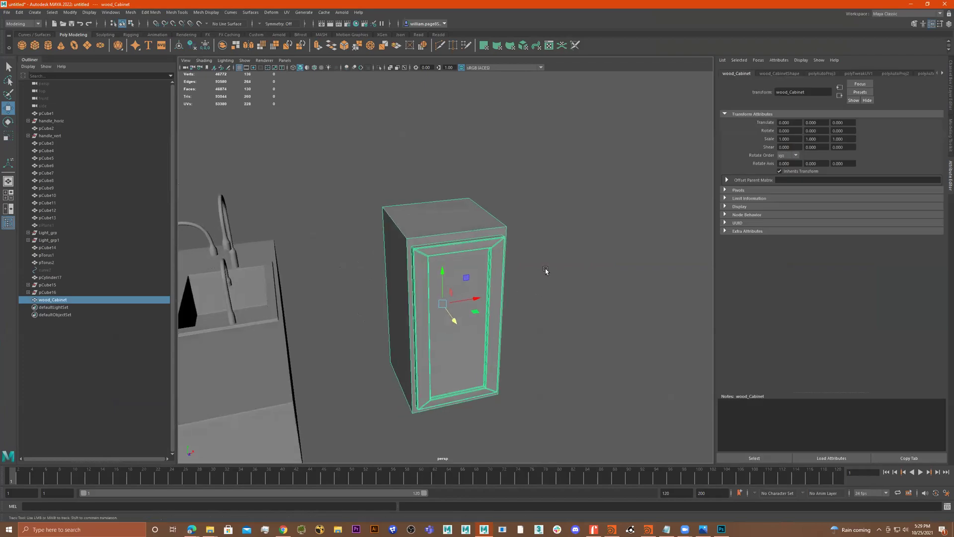
left_click_drag(552, 255, 482, 218, "alt")
right_click_drag(482, 219, 505, 414)
left_click(342, 236)
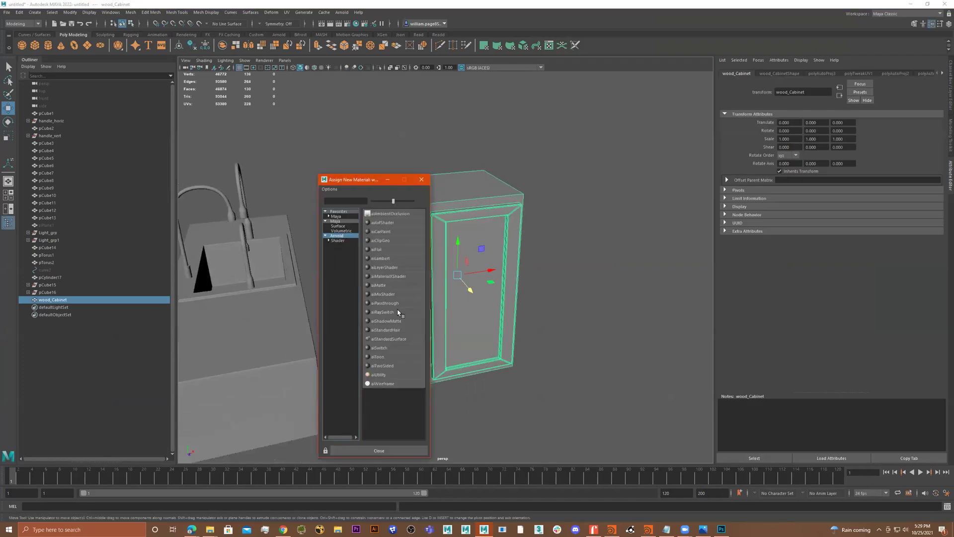
left_click(388, 339)
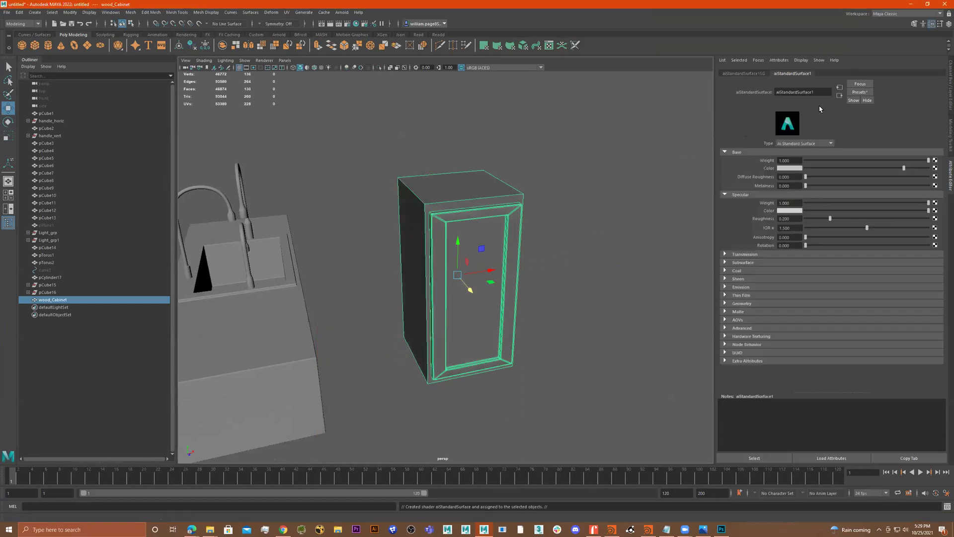
- Rename the cabinet's new material as wood_Cabinet
left_click(816, 93)
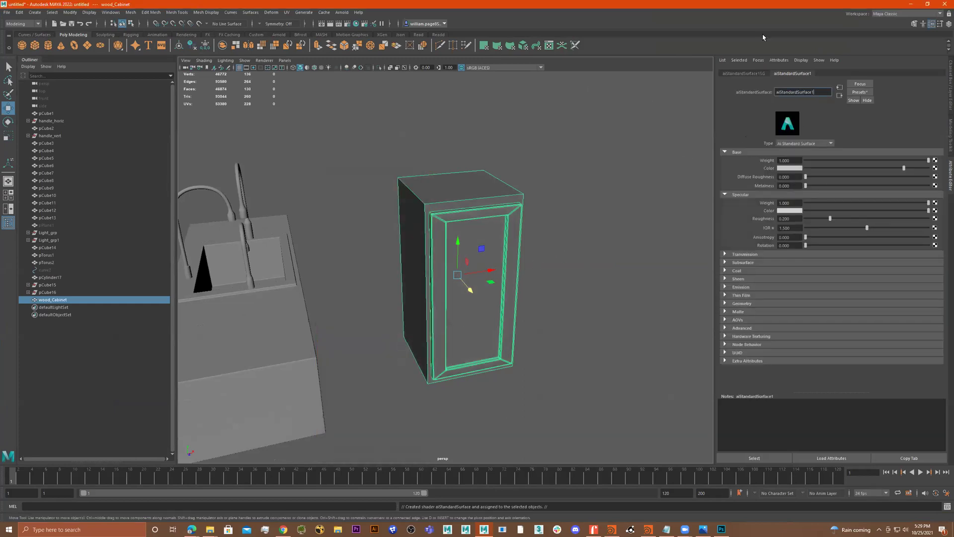
left_click_drag(819, 91, 754, 92)
type("wood_Cabinet")
key("Return")
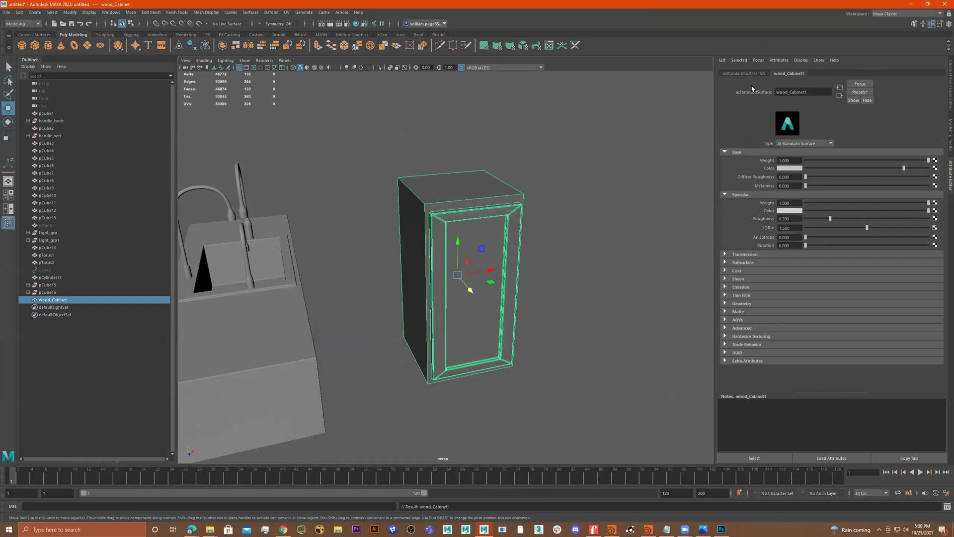
- Connect a File texture to the material's base color and load Woodcabinet_UV_v01.jpg from the project's images folder
left_click(937, 171)
left_click(396, 243)
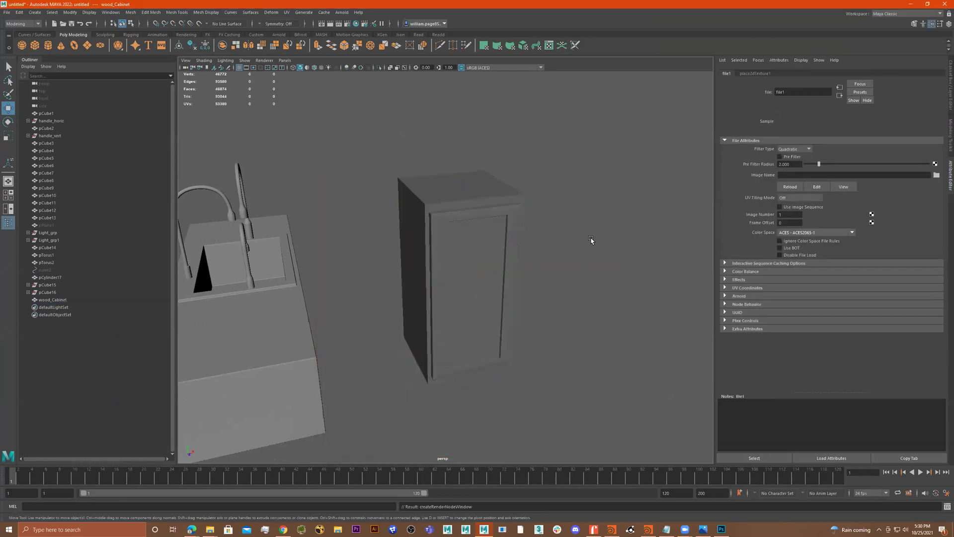
left_click(936, 175)
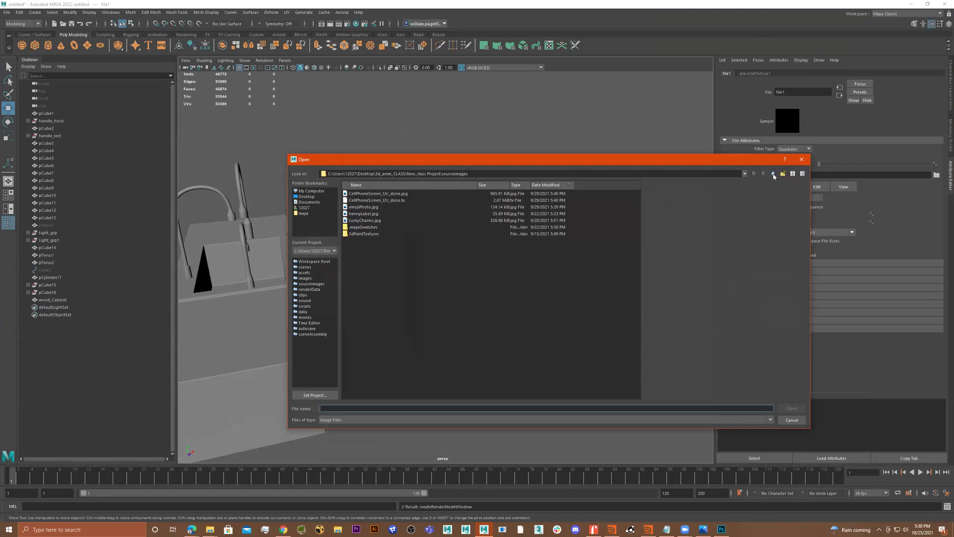
left_click(773, 174)
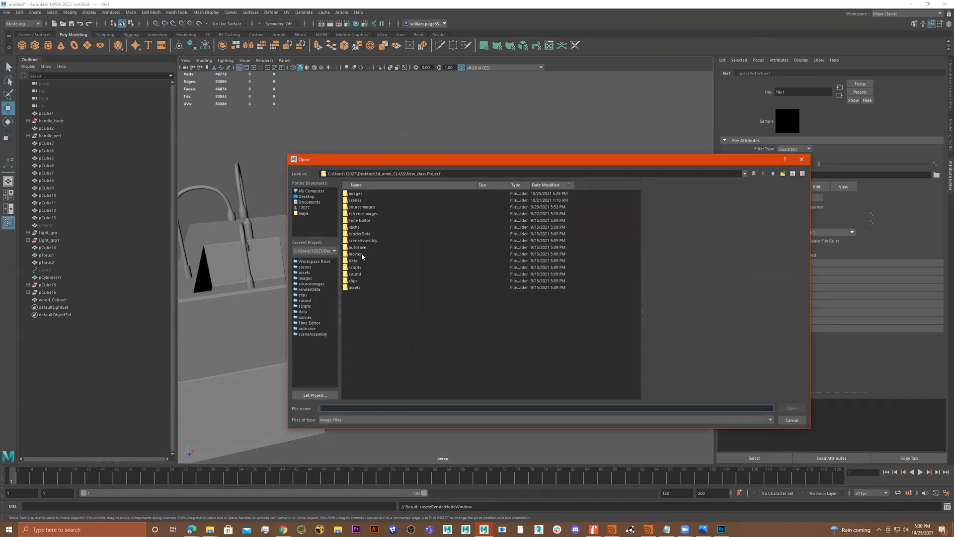
double_click(357, 194)
double_click(391, 194)
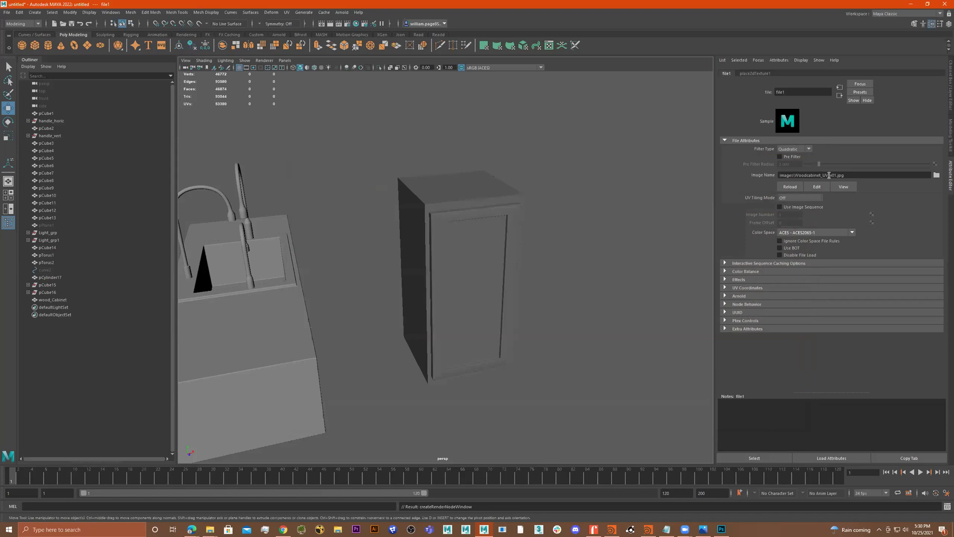
- Turn on textured display in the perspective view to show the wood on the cabinet
left_click_drag(484, 251, 472, 253, "alt")
left_click(472, 252)
left_click(597, 270)
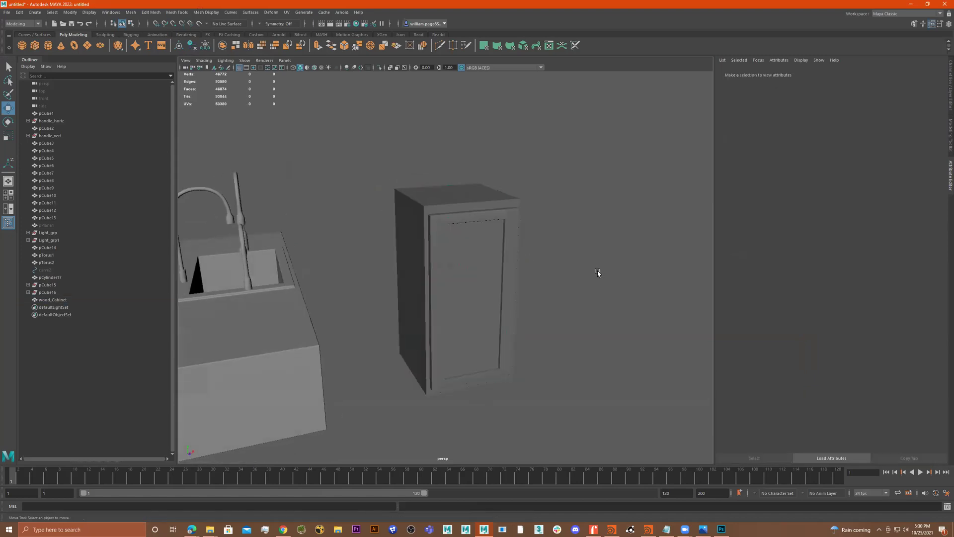
left_click(497, 275)
left_click(607, 275)
key("4")
key("5")
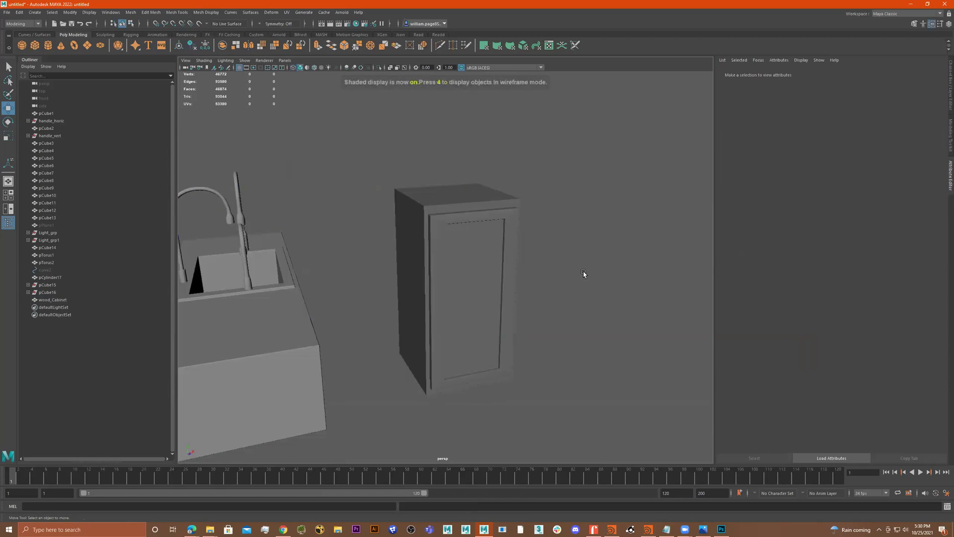
key("6")
- Scale the wood cabinet down uniformly to 0.668
left_click_drag(598, 282, 513, 298, "alt")
scroll(580, 287, "down", 2)
left_click(527, 289)
key("r")
right_click_drag(513, 298, 562, 320, "alt")
middle_click_drag(562, 320, 526, 290, "alt")
key("w")
mouse_move(527, 289)
left_mouse_down("alt")
mouse_move(516, 296)
mouse_move(530, 280)
mouse_move(521, 286)
left_mouse_up("alt")
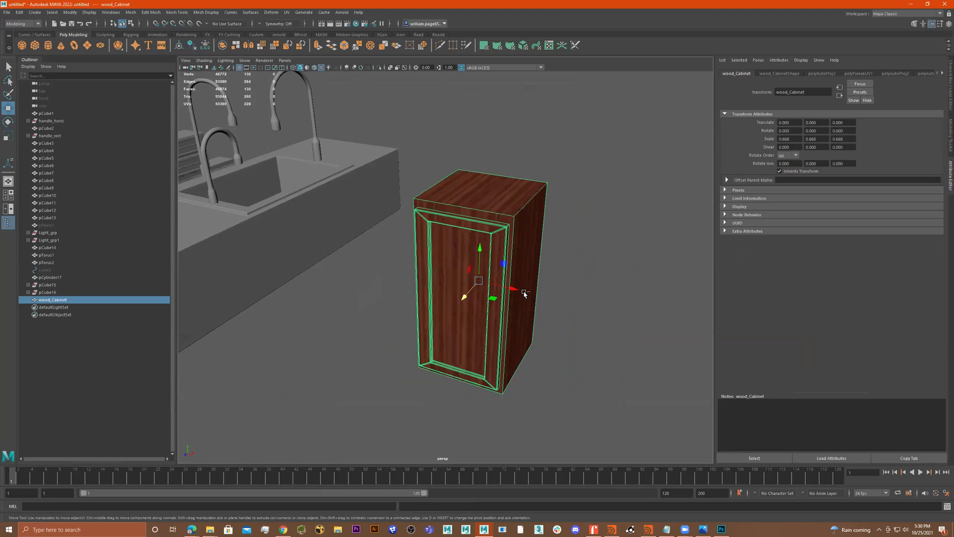
- Duplicate the wood cabinet, move the copy about 11.87 units along X to sit beside the original, and deselect it
key("ctrl+d")
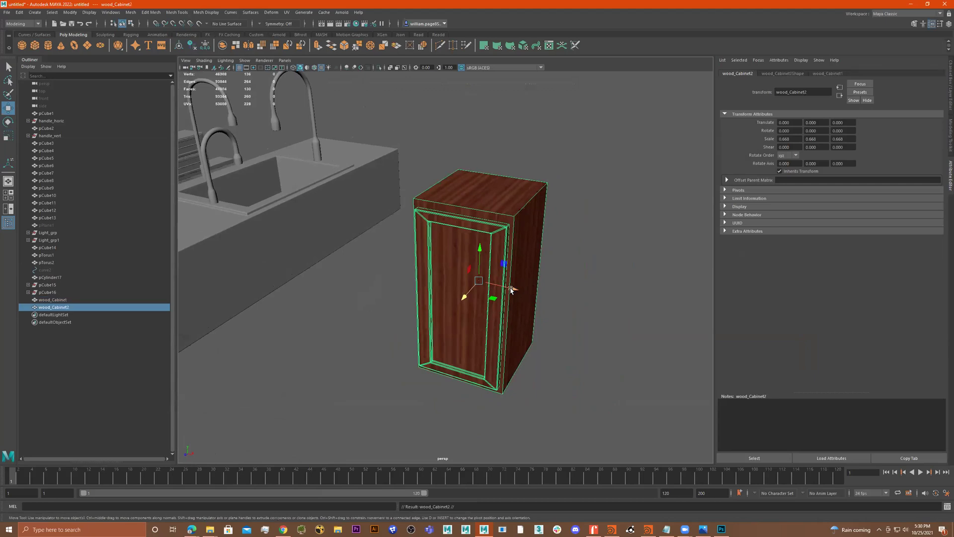
left_click_drag(516, 289, 604, 259)
key("e")
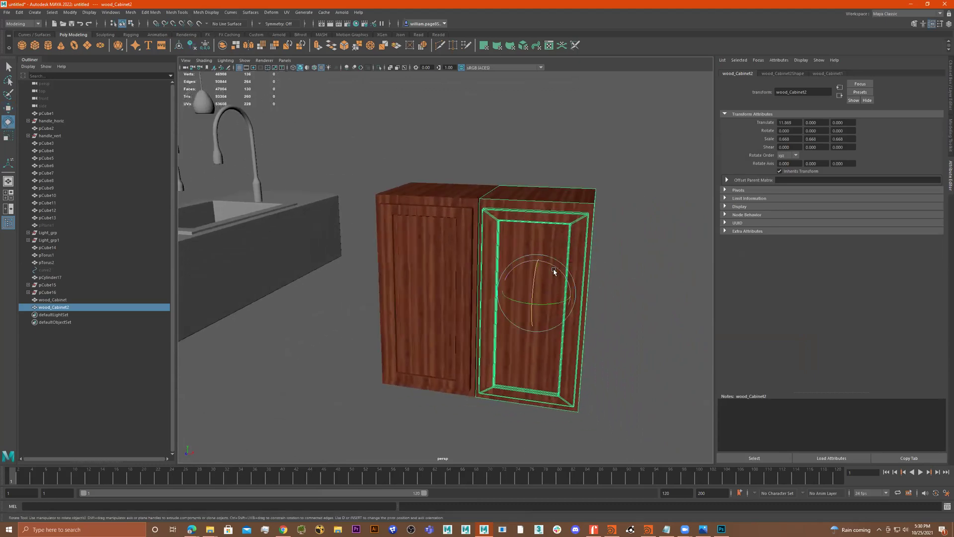
left_click_drag(556, 270, 627, 322)
left_click(670, 339)
- Examine the paired wood cabinets and the kitchen scene around them, including the vertical handle group on the existing wall cabinet
right_click_drag(489, 299, 522, 293, "alt")
mouse_move(522, 293)
left_mouse_down("alt")
mouse_move(502, 292)
mouse_move(533, 291)
left_mouse_up("alt")
right_click_drag(532, 291, 592, 282, "alt")
left_click_drag(592, 283, 566, 283, "alt")
right_click_drag(565, 283, 522, 291, "alt")
left_click_drag(522, 291, 324, 243, "alt")
right_click_drag(271, 245, 399, 239, "alt")
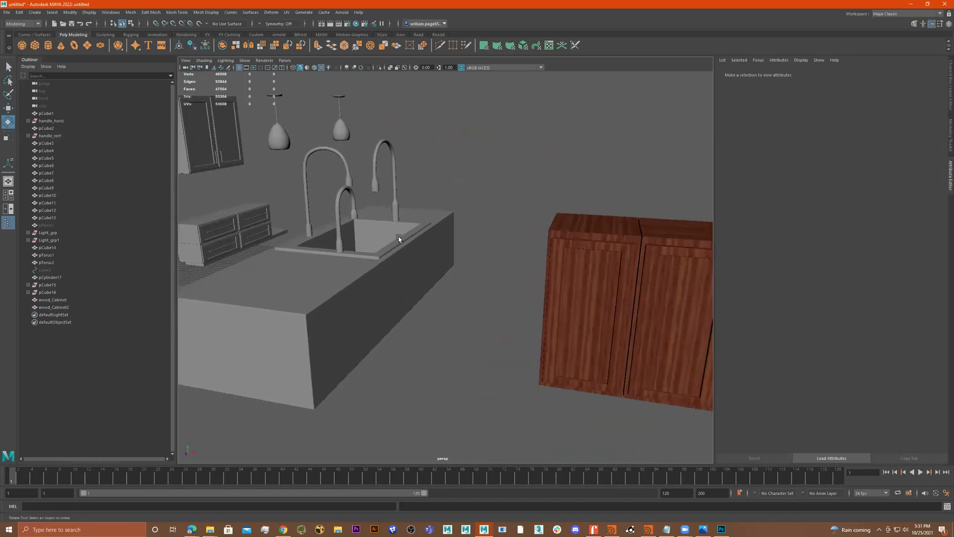
left_click(217, 159)
key("Up")
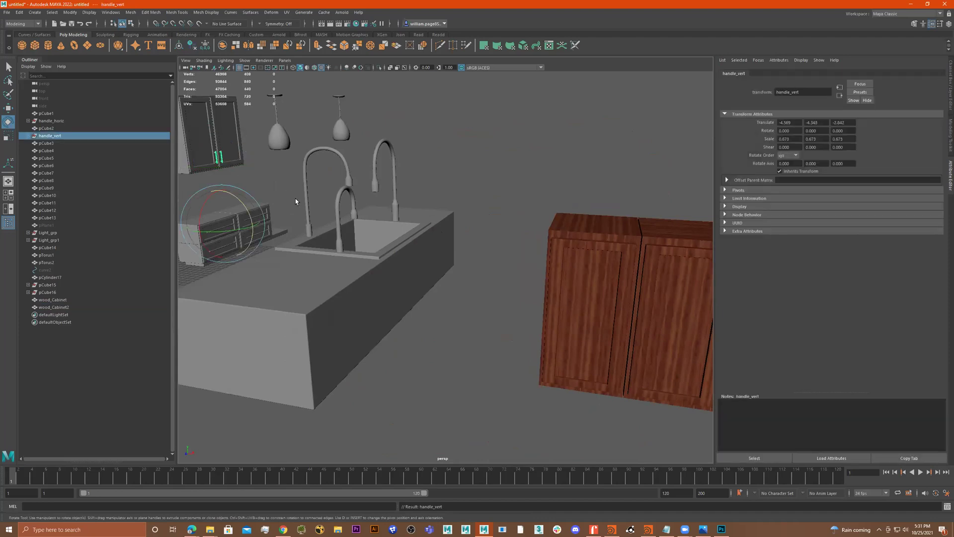
left_click(282, 191)
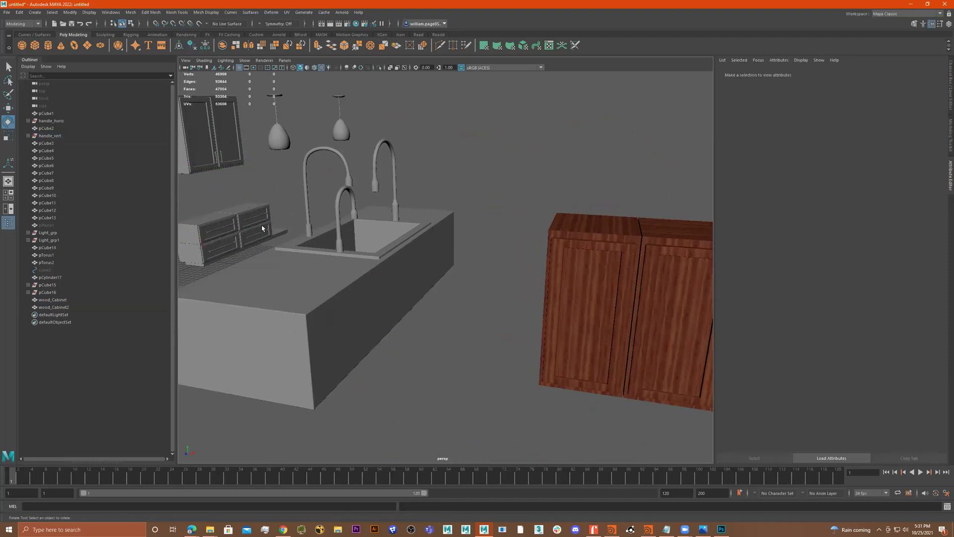
- Examine the sink counter from other angles and the fronts of the two wood cabinets up close
scroll(321, 260, "down", 4)
mouse_move(562, 276)
left_mouse_down("alt")
mouse_move(590, 267)
mouse_move(573, 268)
left_mouse_up("alt")
right_click_drag(573, 268, 605, 273, "alt")
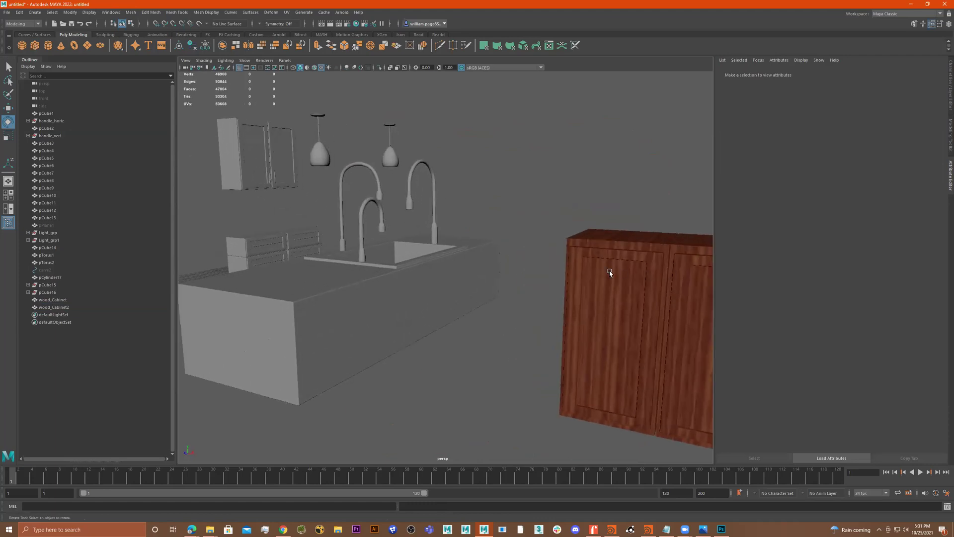
middle_click_drag(605, 273, 470, 243, "alt")
left_click_drag(470, 243, 418, 242, "alt")
left_click_drag(282, 267, 313, 262, "alt")
right_click_drag(313, 262, 488, 269, "alt")
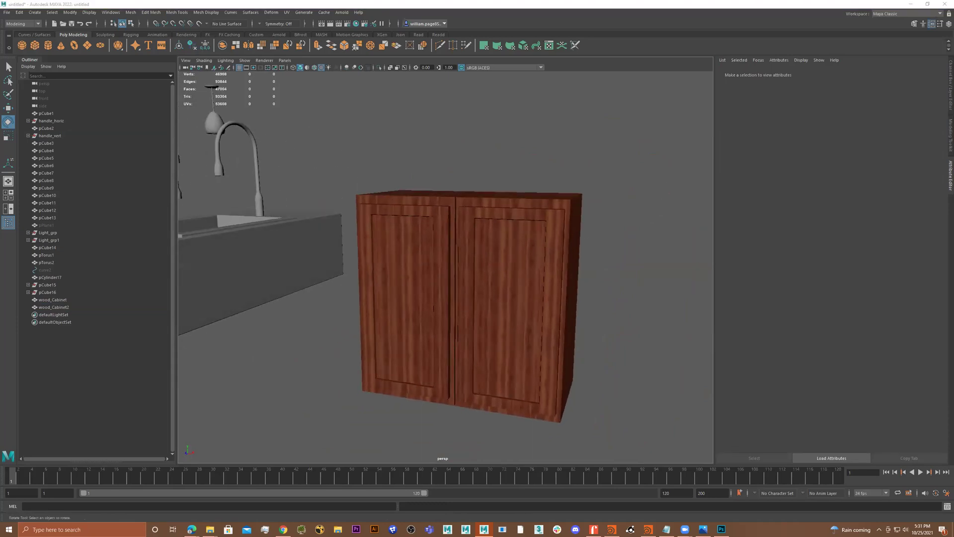